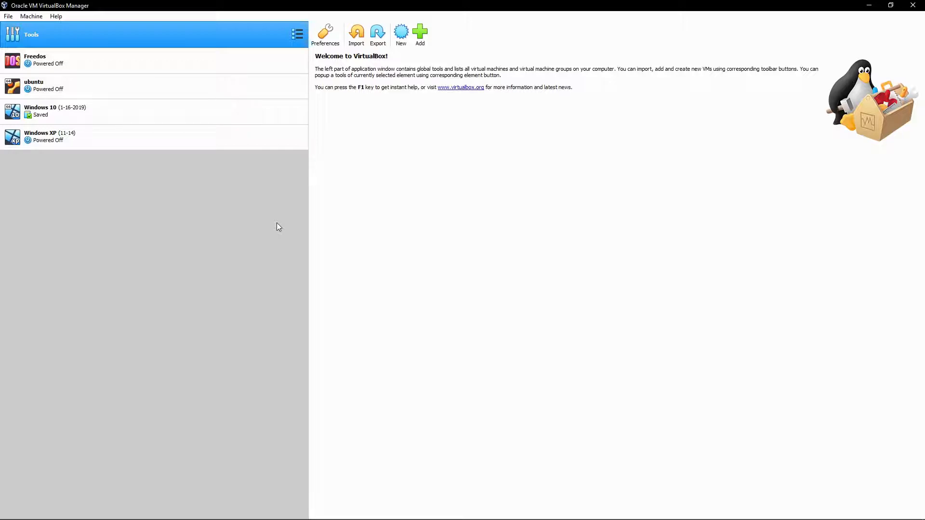
Create a new virtual machine named "Windows 10 2" with type Microsoft Windows and version Windows 10 (64-bit).
left_click(401, 34)
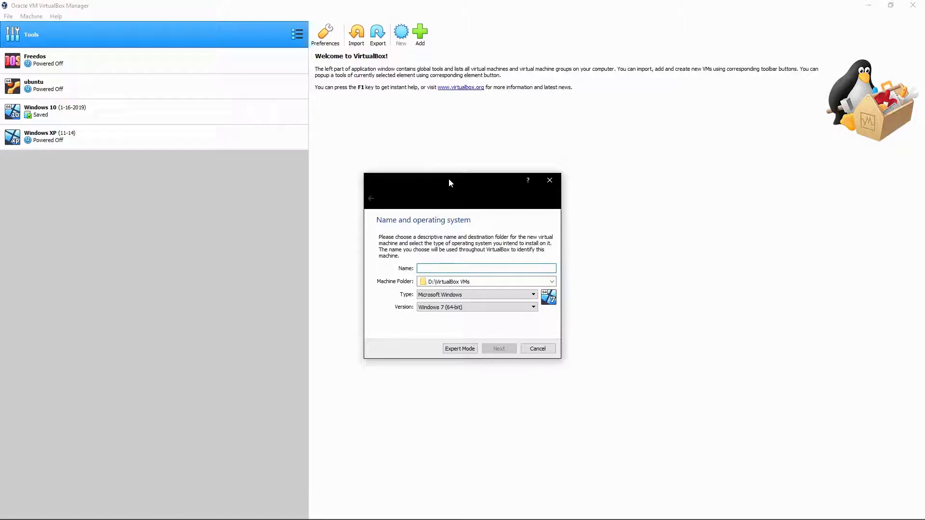
type("Windows")
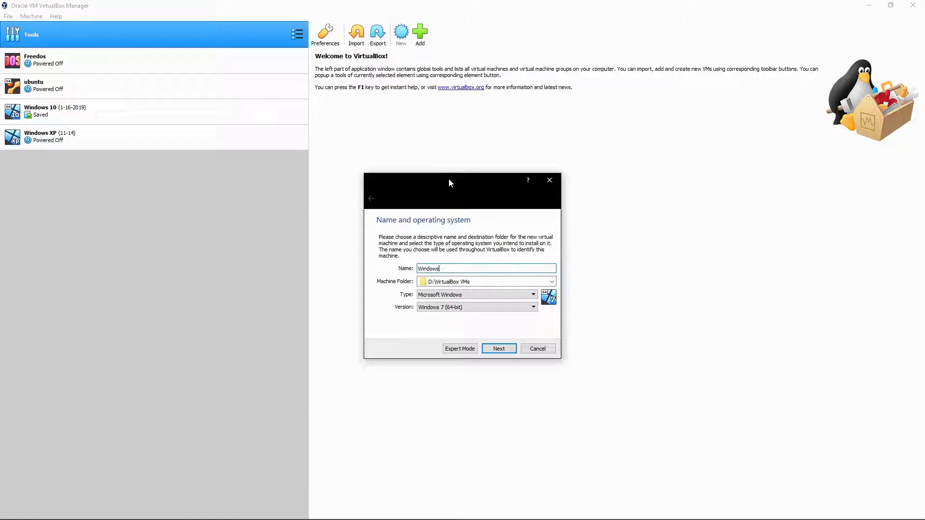
type(" 10 2")
left_click(510, 307)
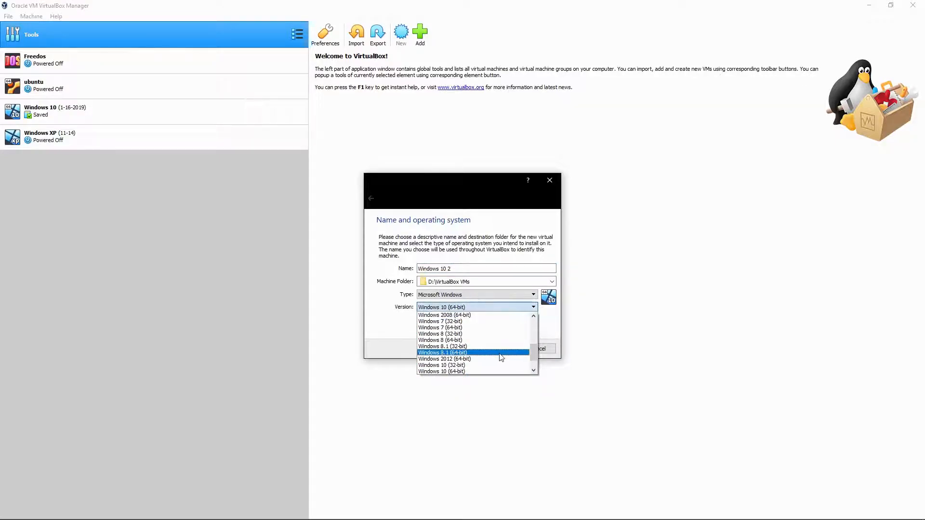
scroll(484, 366, "up", 5)
scroll(483, 367, "down", 6)
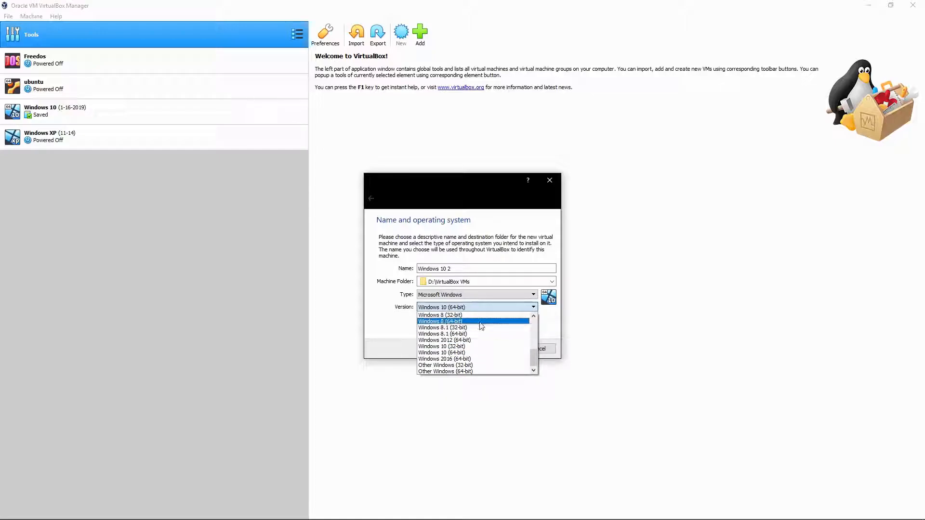
left_click(490, 353)
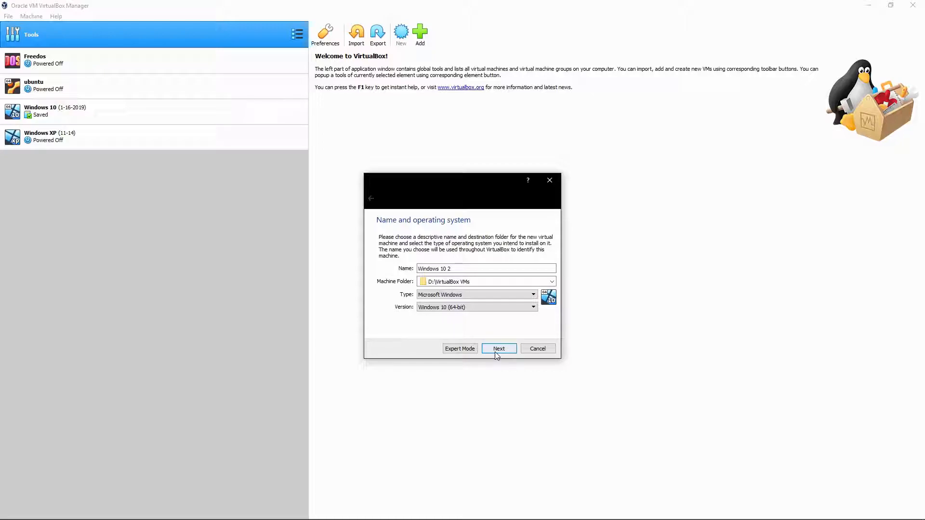
left_click(495, 350)
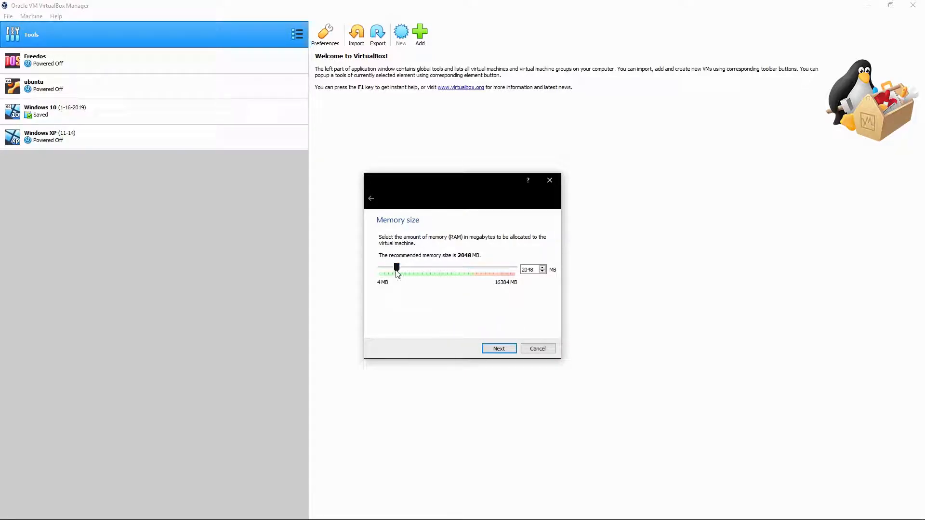
Allocate 4096 MB of memory and create a dynamically allocated 50.00 GB VDI hard disk for the new machine.
left_click_drag(397, 271, 414, 284)
left_click(511, 349)
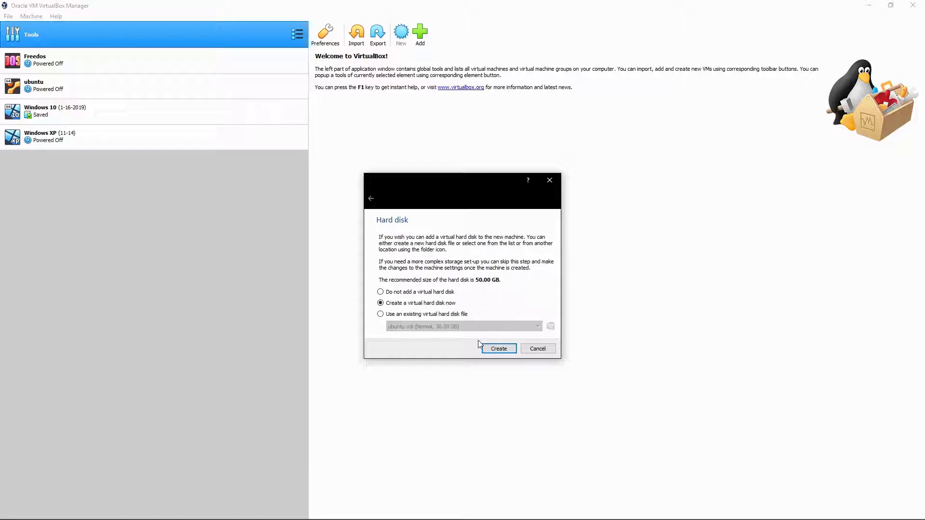
left_click(493, 350)
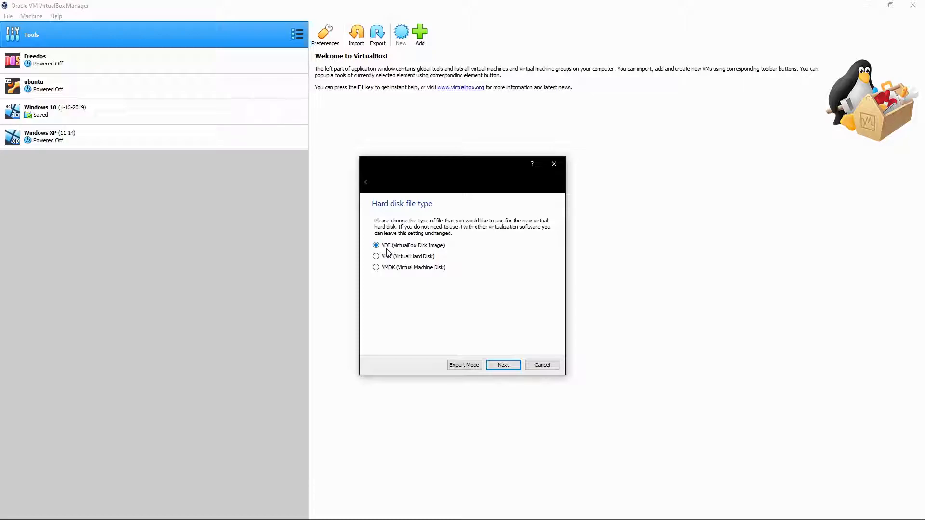
left_click(504, 367)
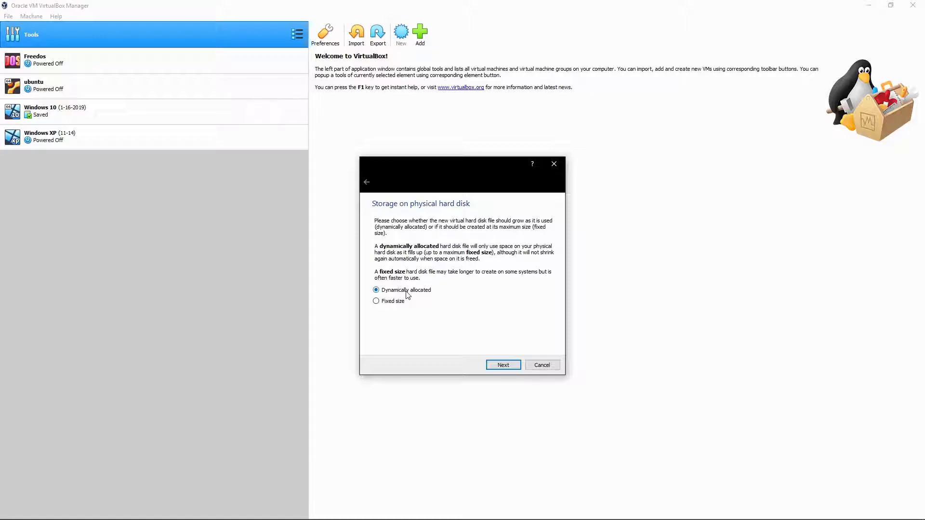
left_click(510, 366)
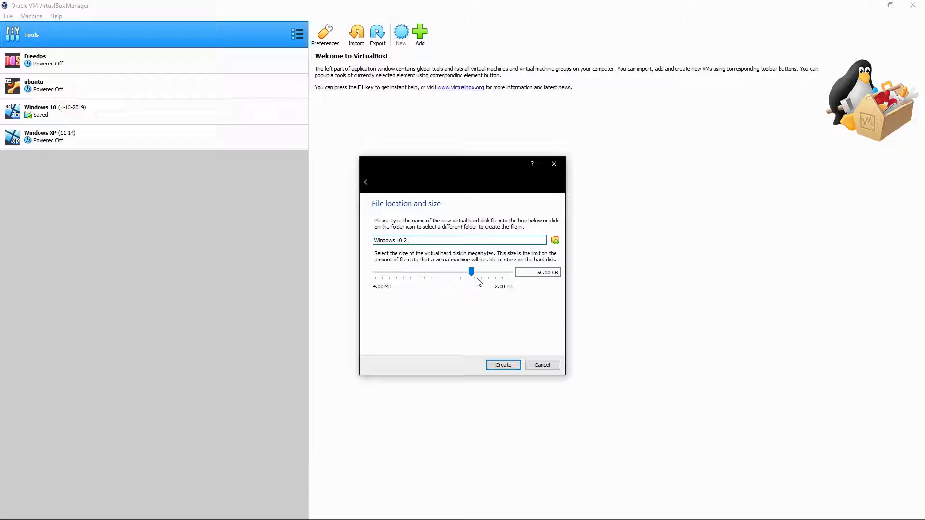
left_click(501, 365)
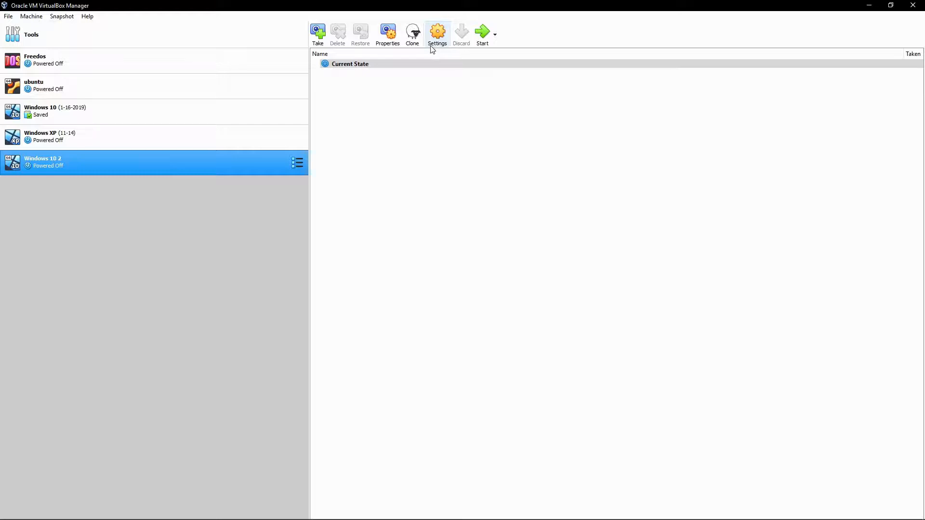
Open the settings of the Windows 10 2 machine and assign it 2 processors.
right_click(198, 162)
left_click(262, 168)
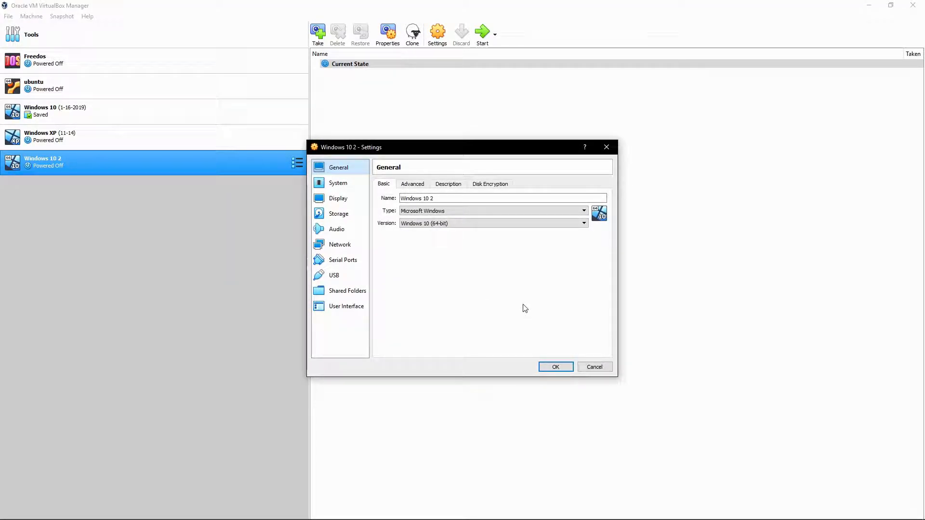
left_click(344, 184)
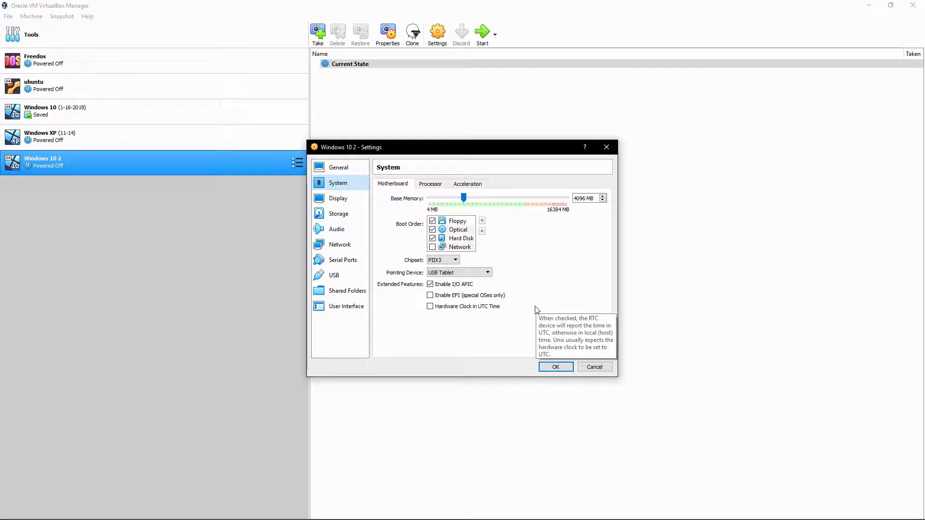
left_click(432, 185)
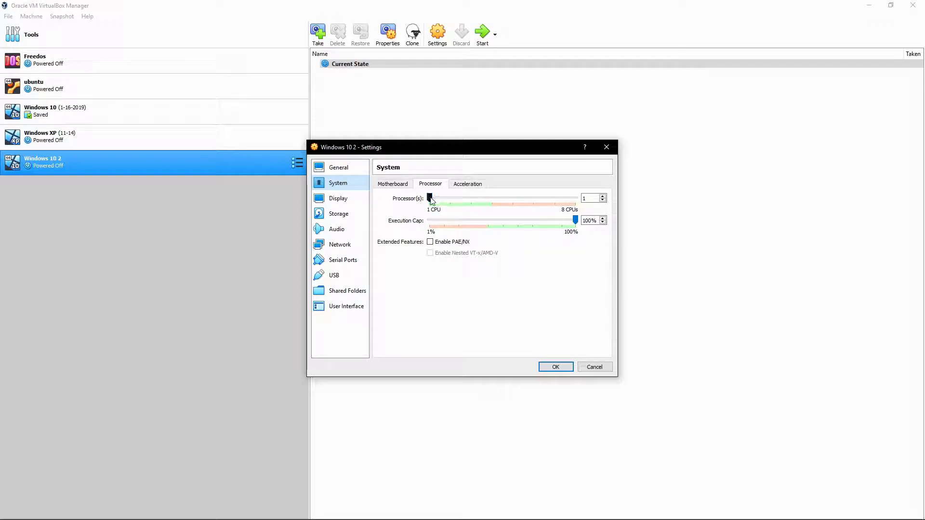
left_click_drag(430, 199, 450, 199)
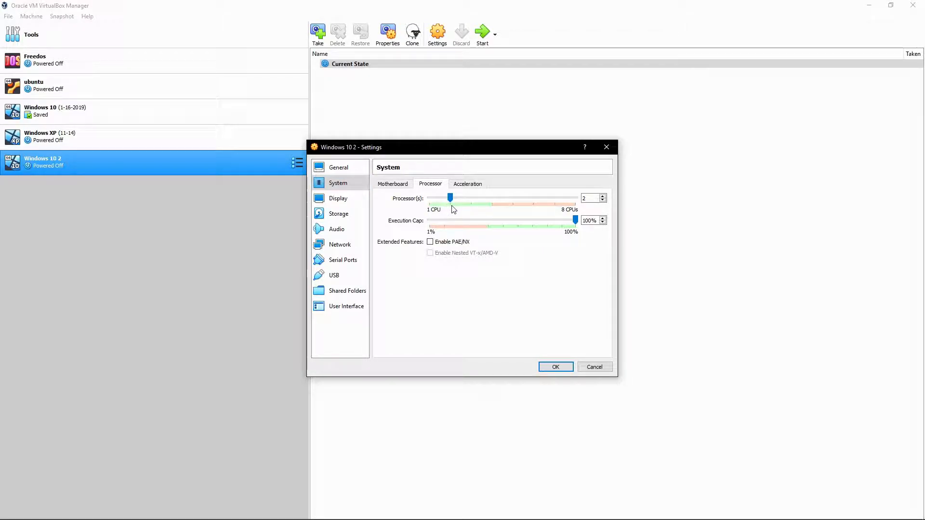
left_click_drag(450, 198, 493, 200)
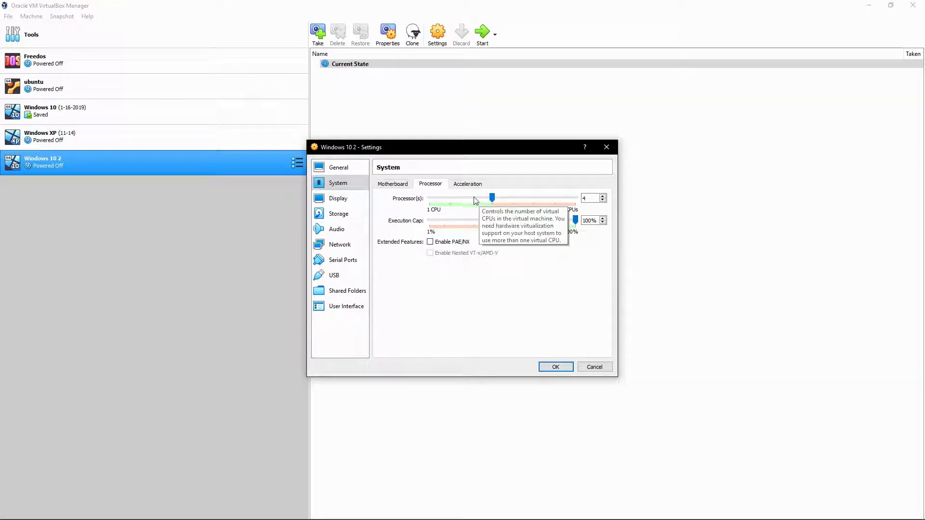
left_click_drag(493, 199, 450, 201)
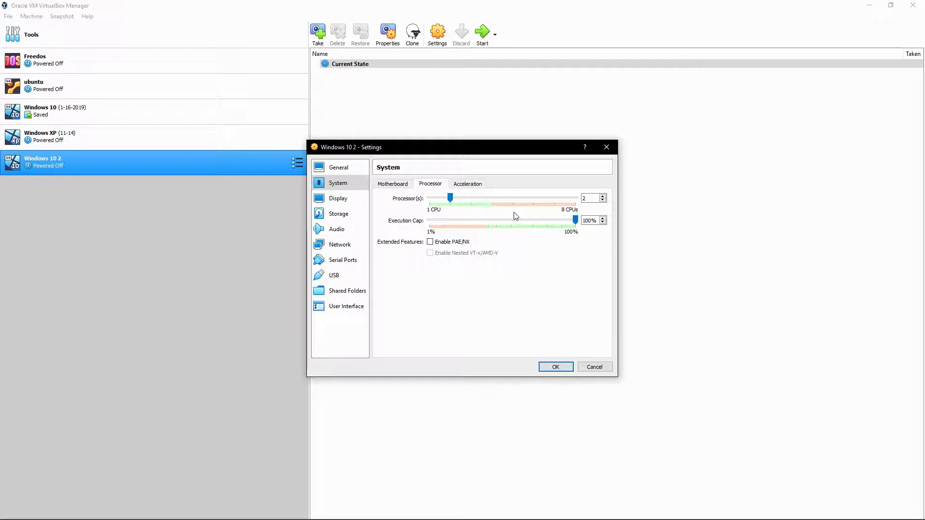
Set the machine's monitor count to 1 in the display settings and enable 2D Video Acceleration.
left_click(459, 185)
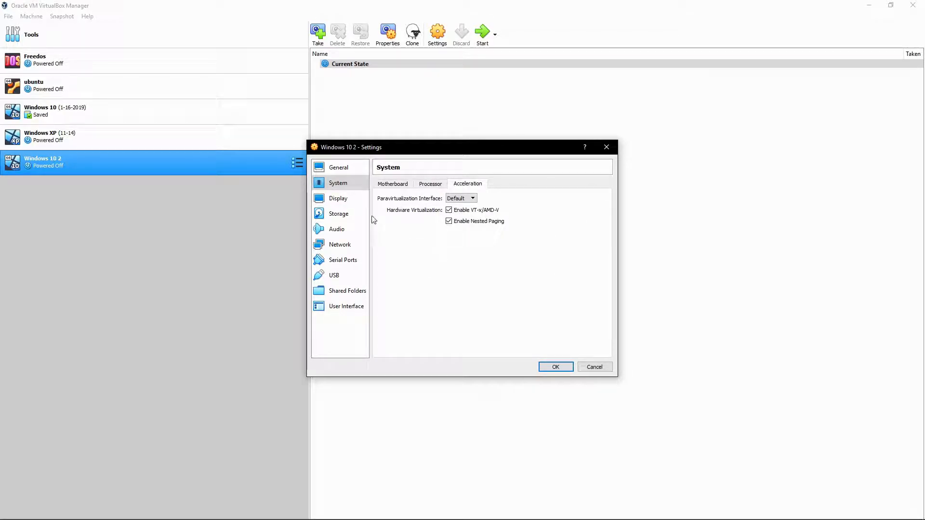
left_click(338, 198)
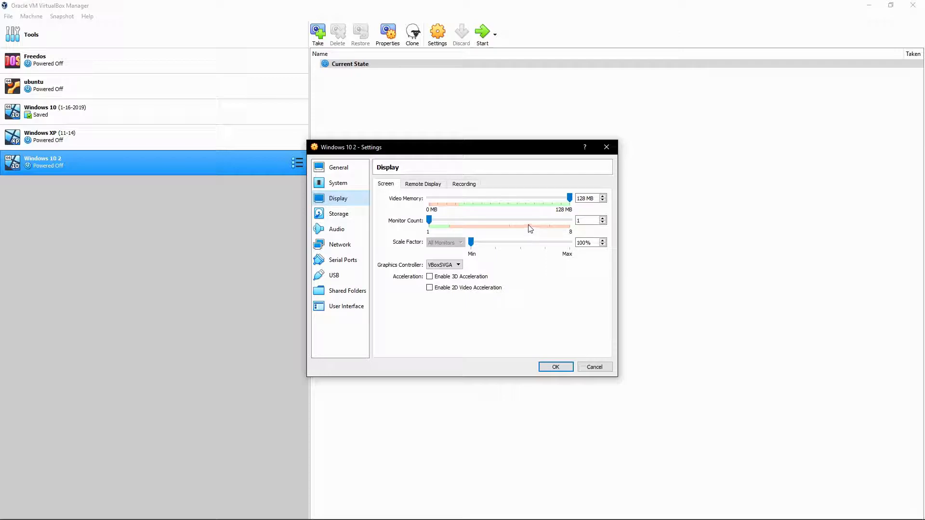
double_click(585, 198)
left_click(535, 221)
left_click_drag(451, 220, 430, 221)
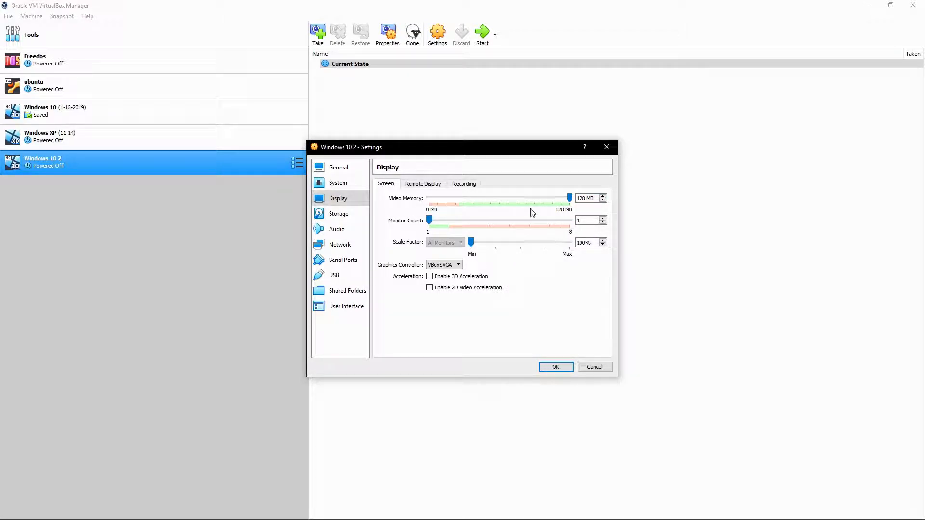
left_click_drag(430, 221, 383, 224)
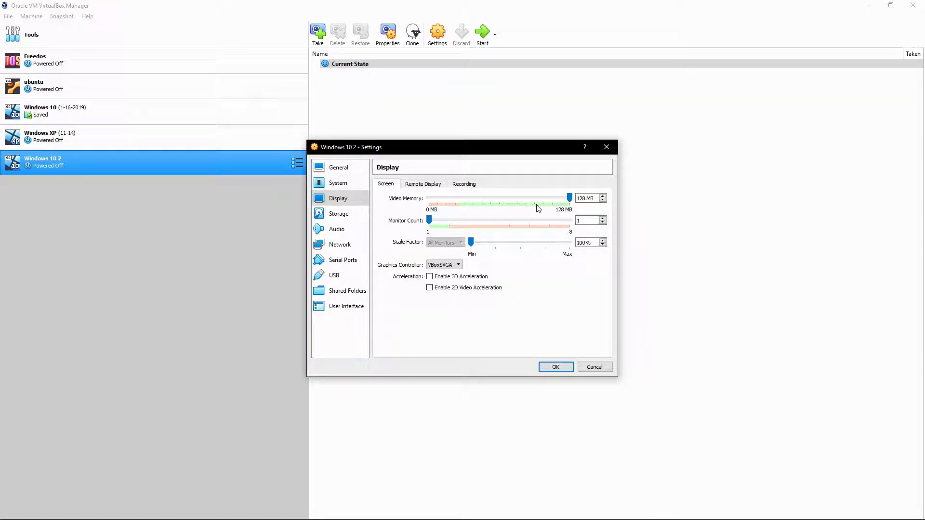
left_click(429, 289)
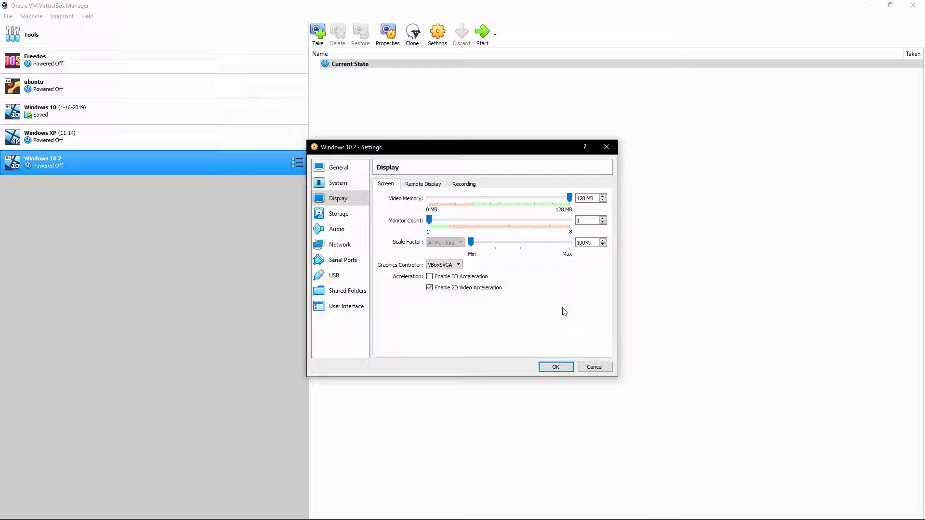
left_click(440, 186)
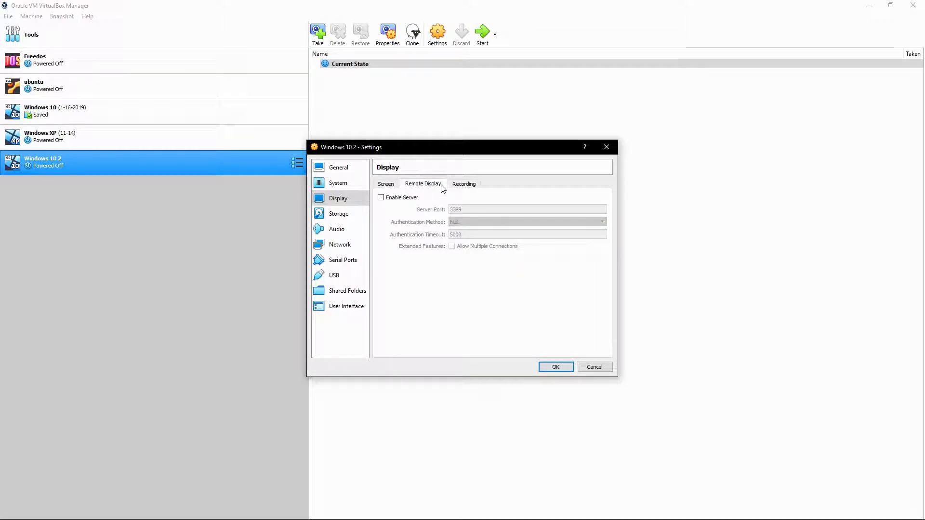
left_click(466, 188)
left_click(457, 186)
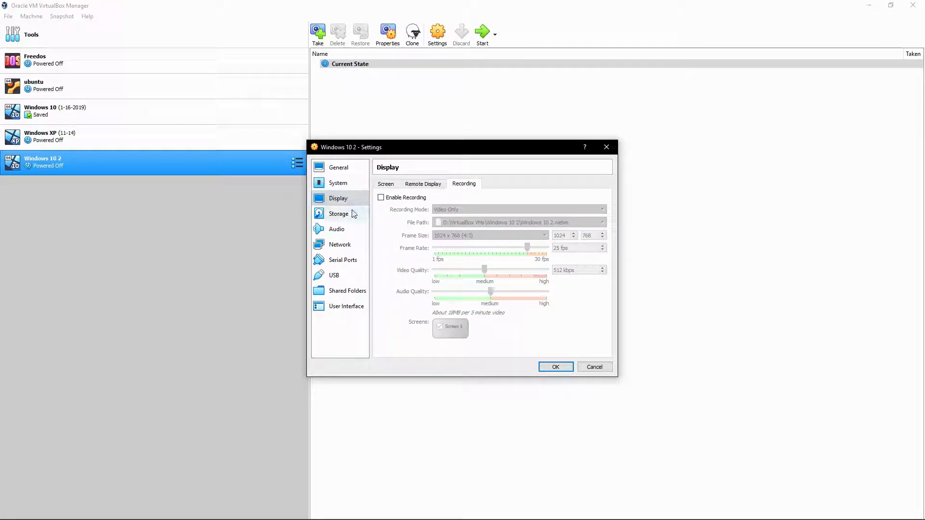
Load the Windows 1809.iso disk image from the Win 10 folder into the machine's empty optical drive.
left_click(349, 213)
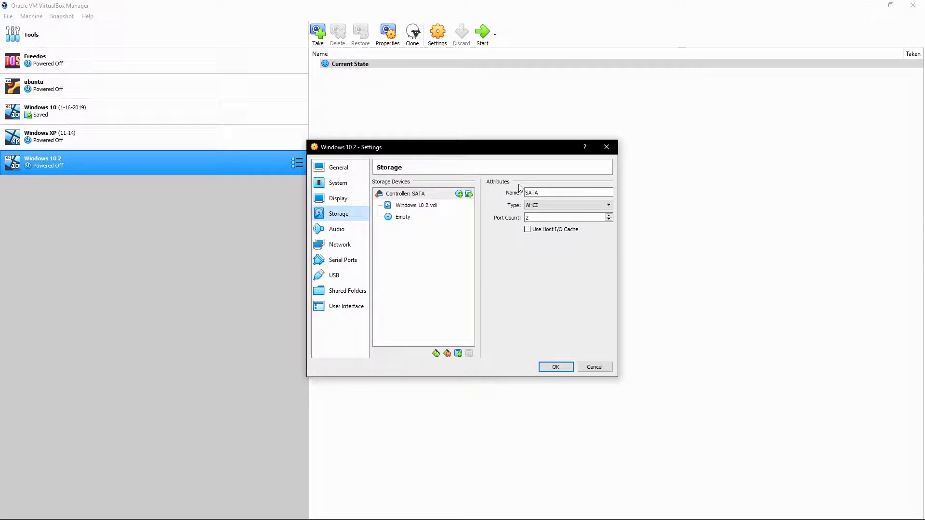
left_click(417, 218)
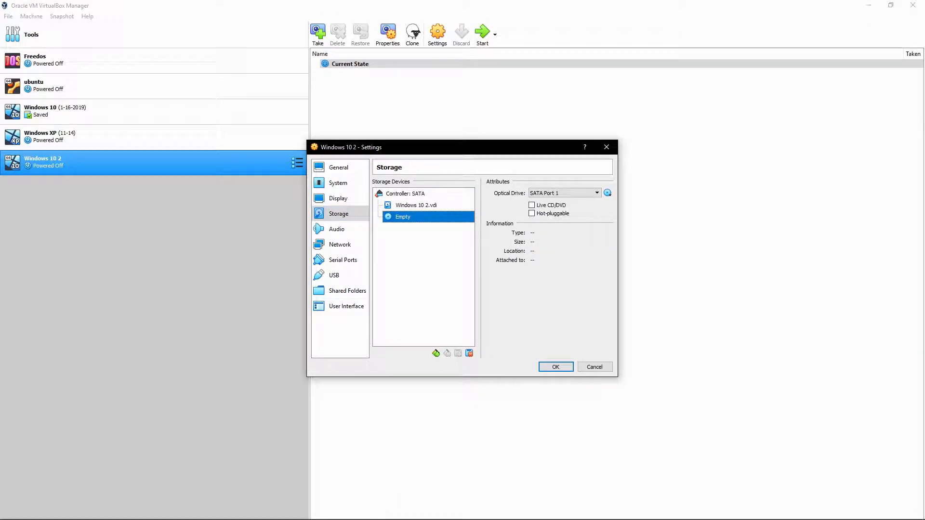
left_click(112, 511)
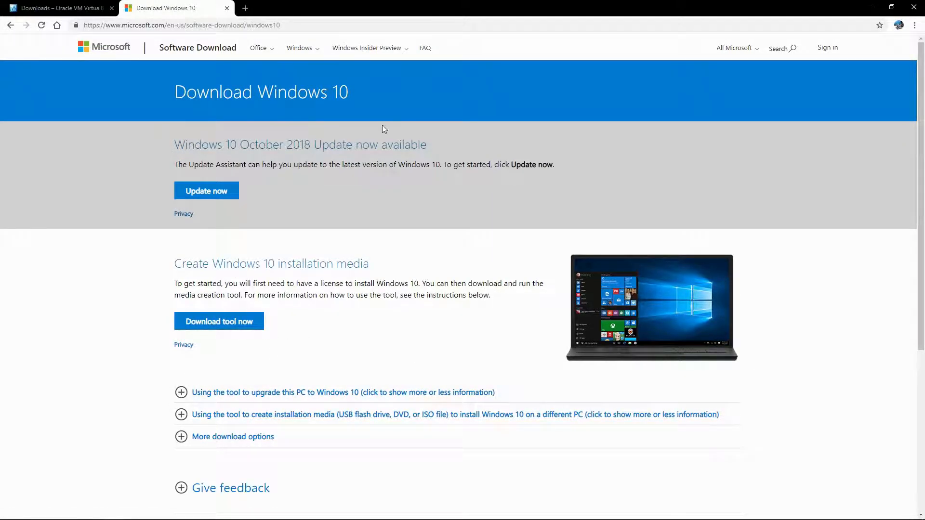
left_click(873, 6)
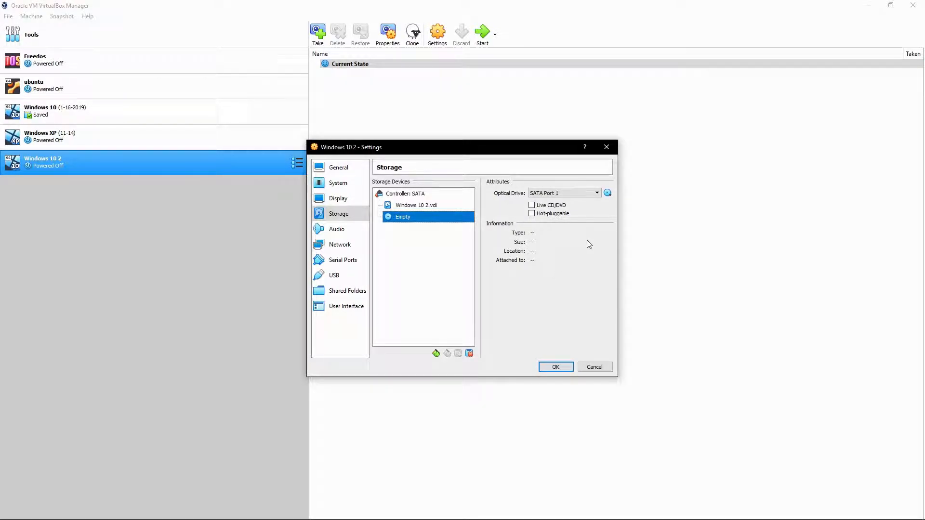
left_click(608, 194)
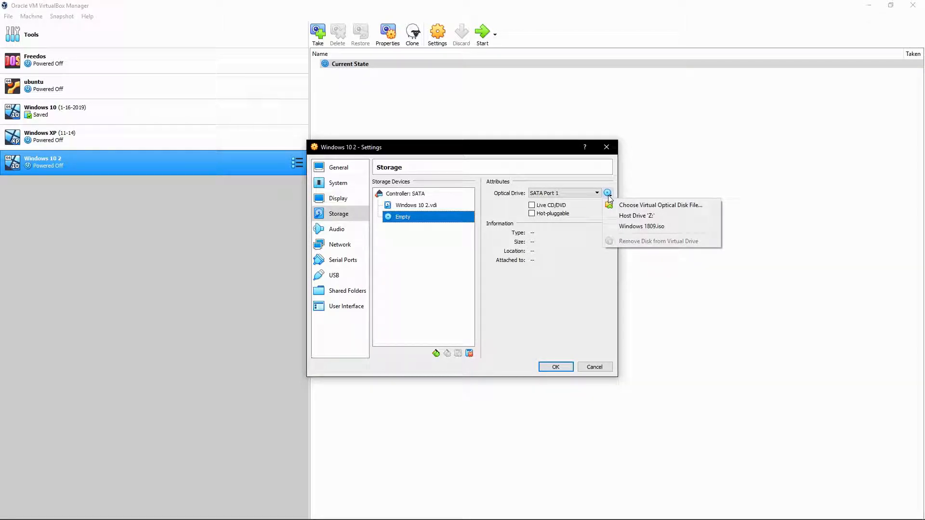
left_click(641, 206)
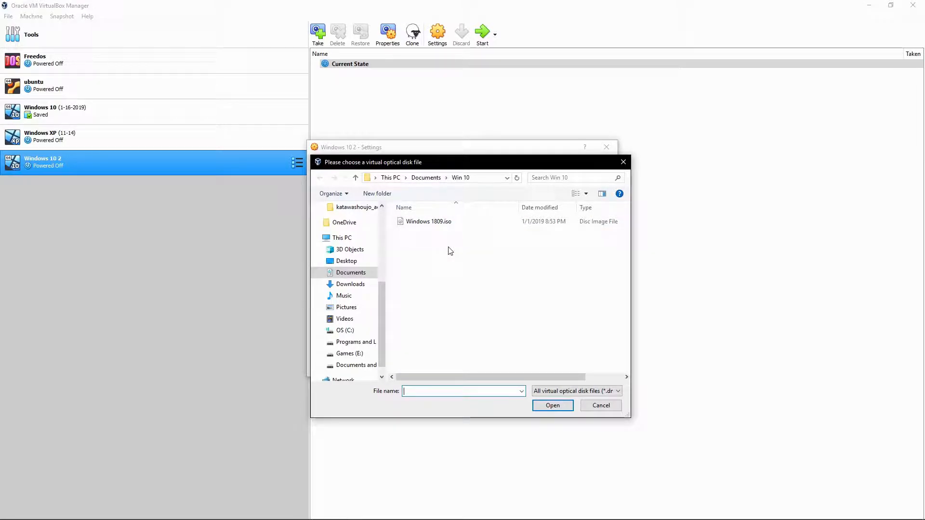
double_click(427, 222)
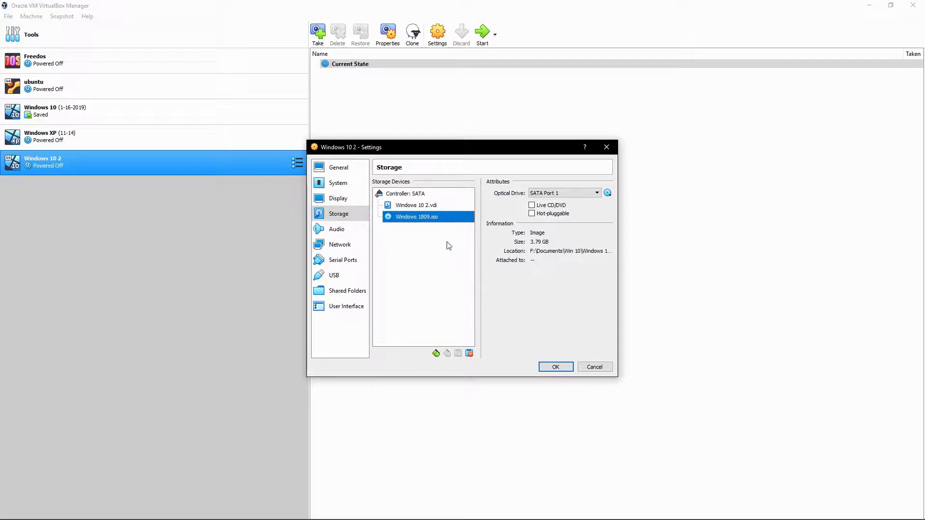
Review the machine's audio settings, then Adapter 1's attachment choices and its advanced network options.
left_click(346, 231)
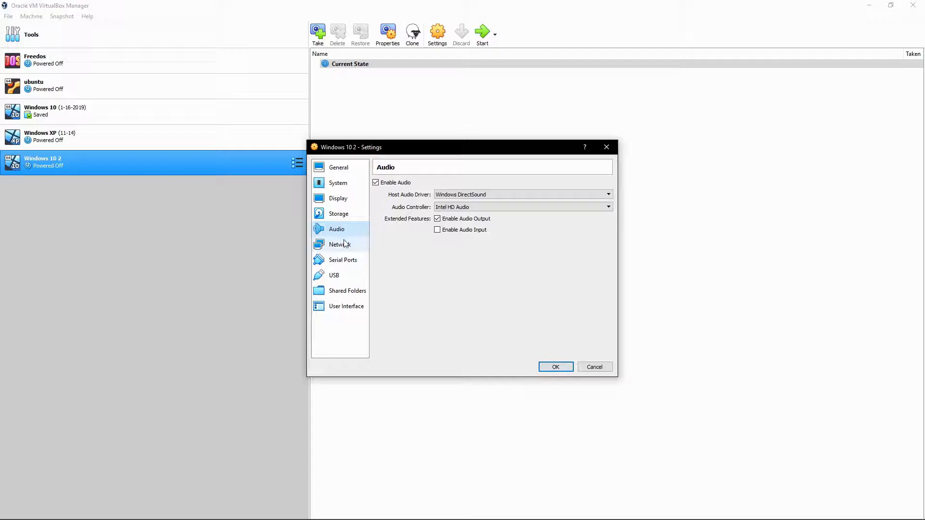
left_click(345, 245)
left_click(473, 212)
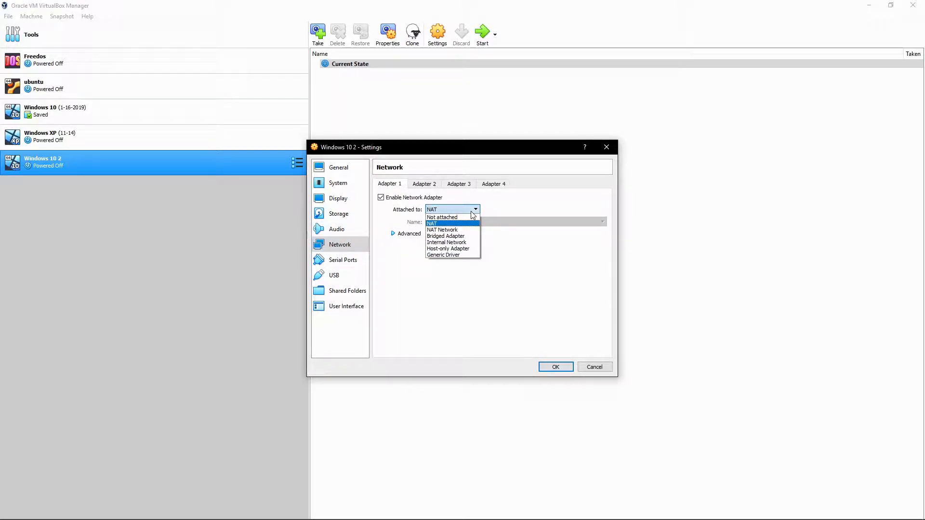
left_click(472, 212)
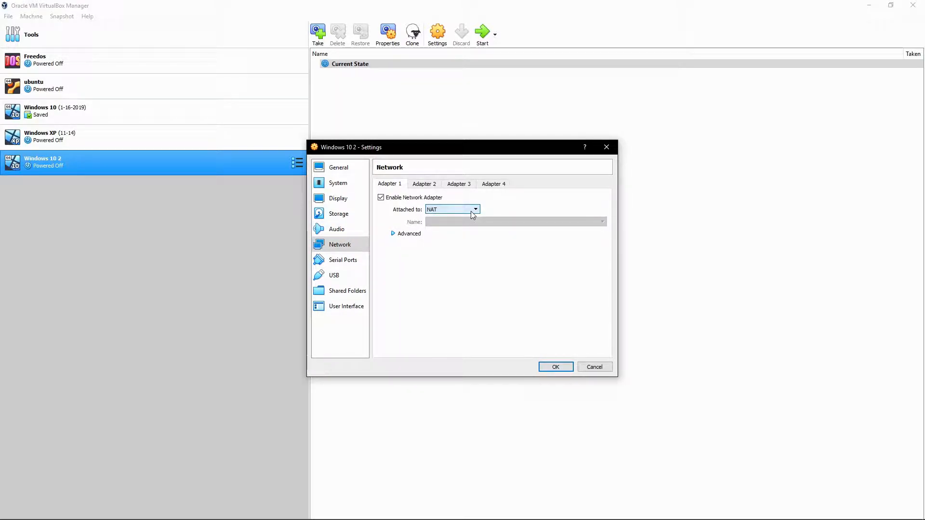
left_click(393, 234)
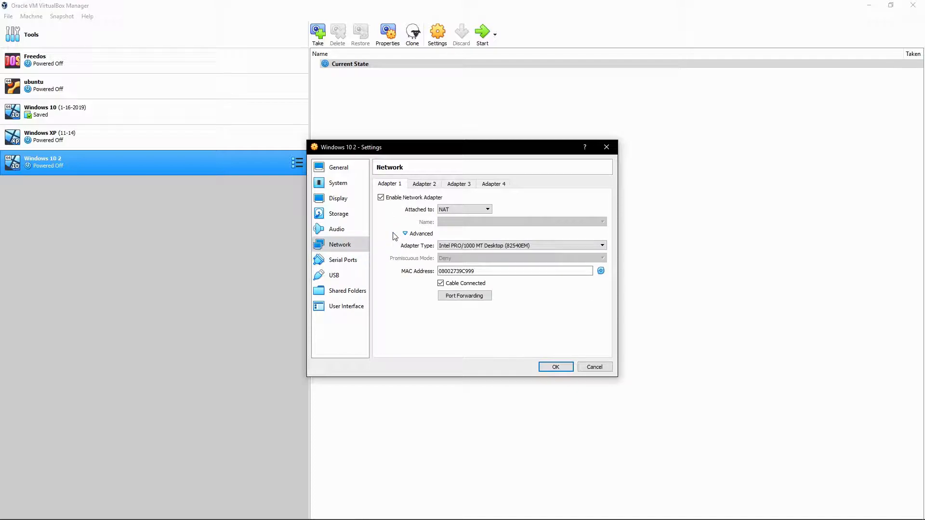
Check Adapter 1's adapter type choices and collapse its advanced network options.
left_click(469, 249)
left_click(469, 250)
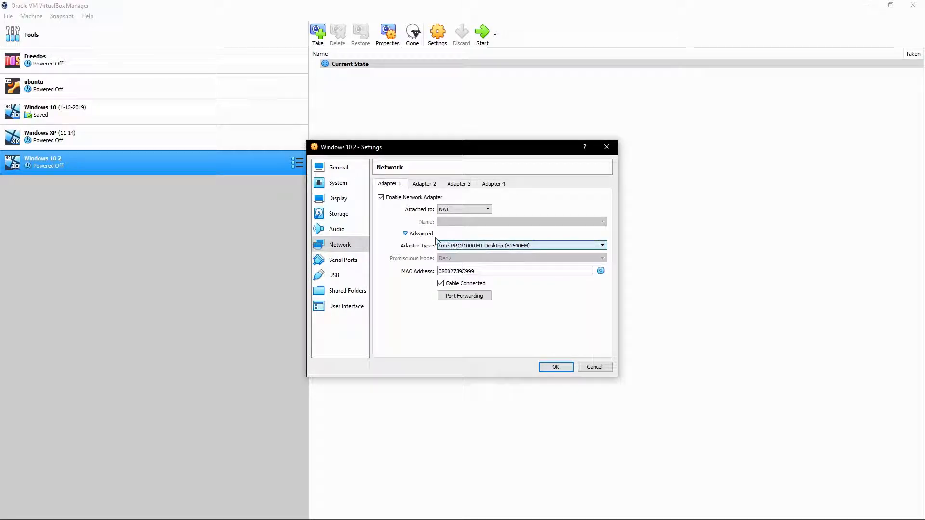
left_click(405, 233)
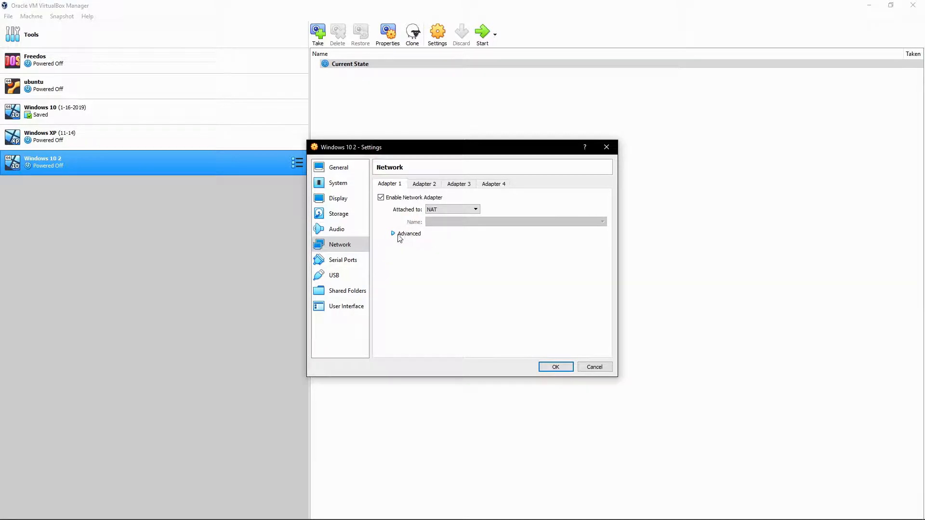
Try the USB 2.0 and USB 3.0 controllers, check the invalid settings notice, and return to the USB 1.1 (OHCI) Controller.
left_click(336, 273)
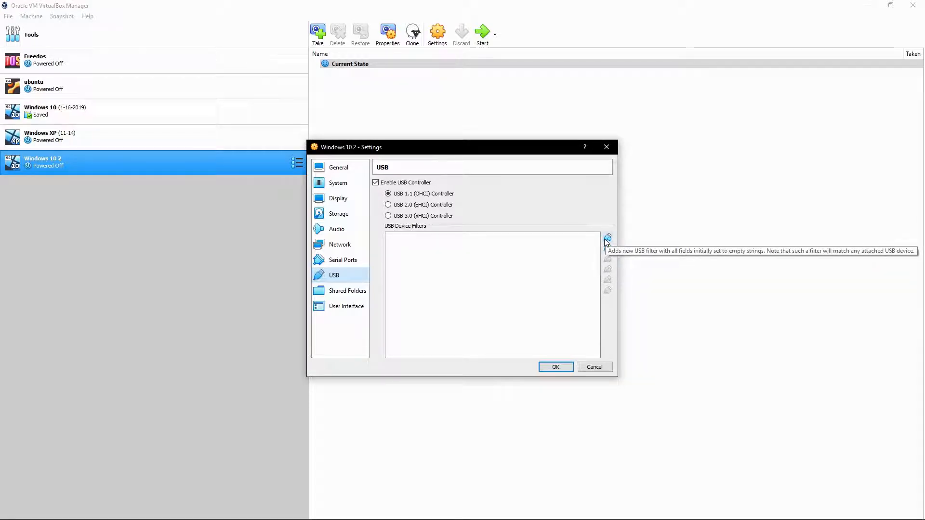
left_click(401, 205)
left_click(401, 217)
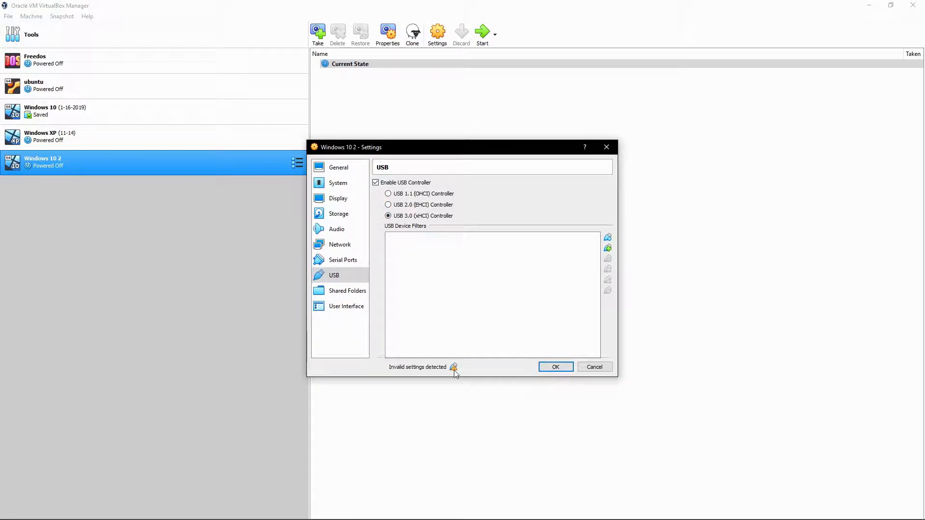
mouse_move(454, 371)
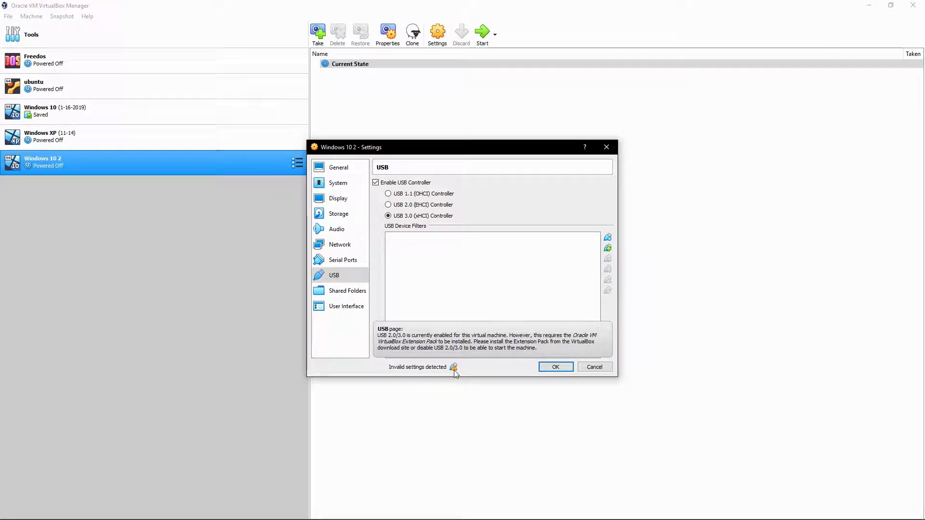
left_click(407, 196)
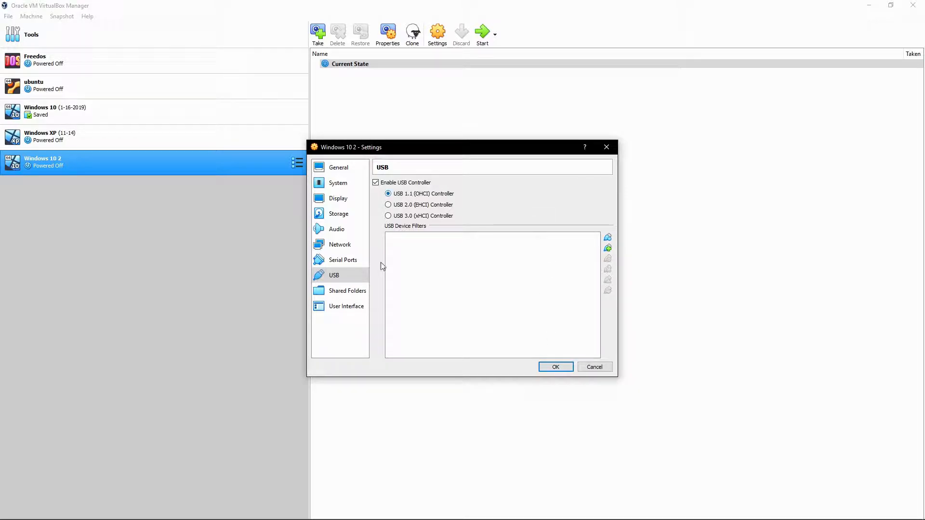
Add F:\Virtualbox Shared Files as a shared folder named Virtualbox_Shared_Files with Read-only and Auto-mount enabled.
left_click(365, 292)
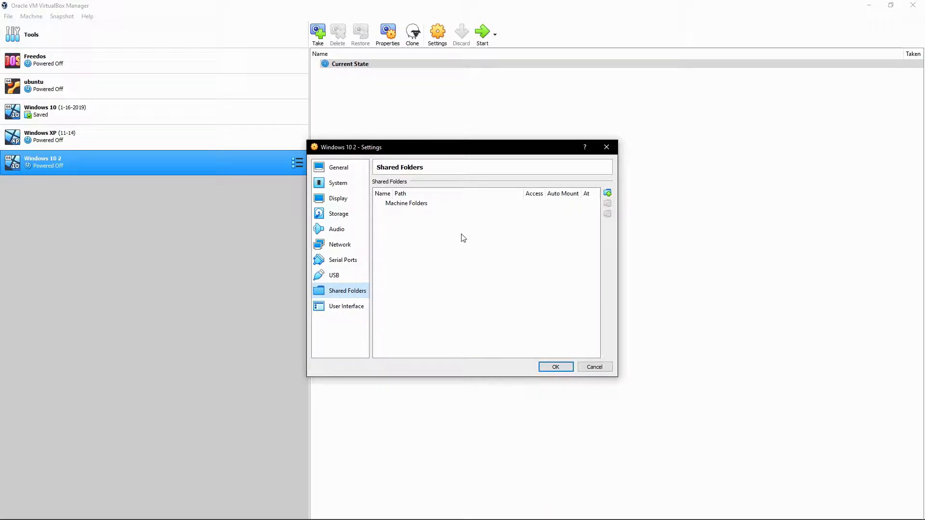
mouse_move(463, 238)
left_click(607, 193)
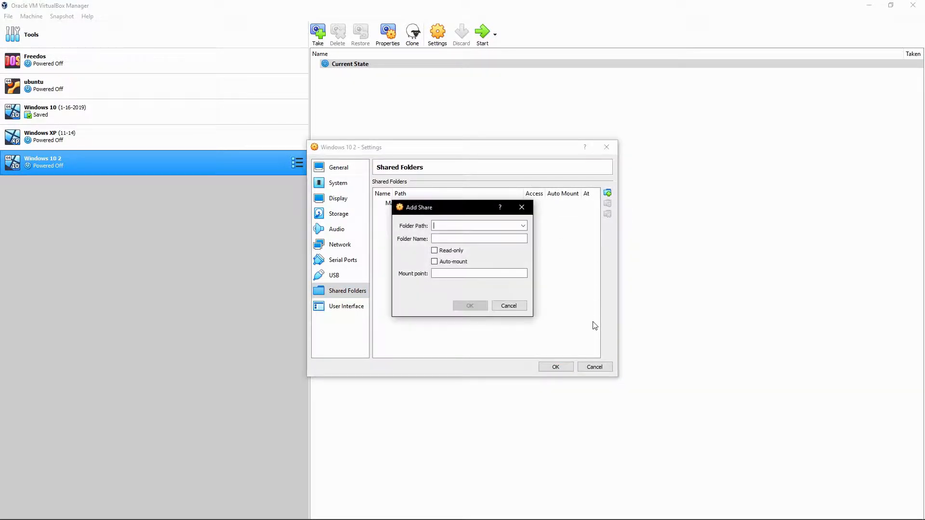
left_click(524, 225)
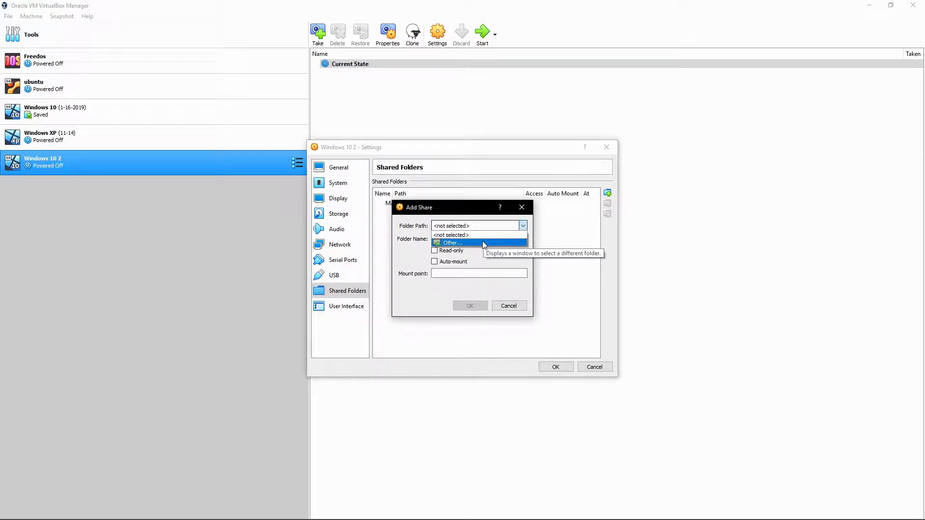
left_click(485, 243)
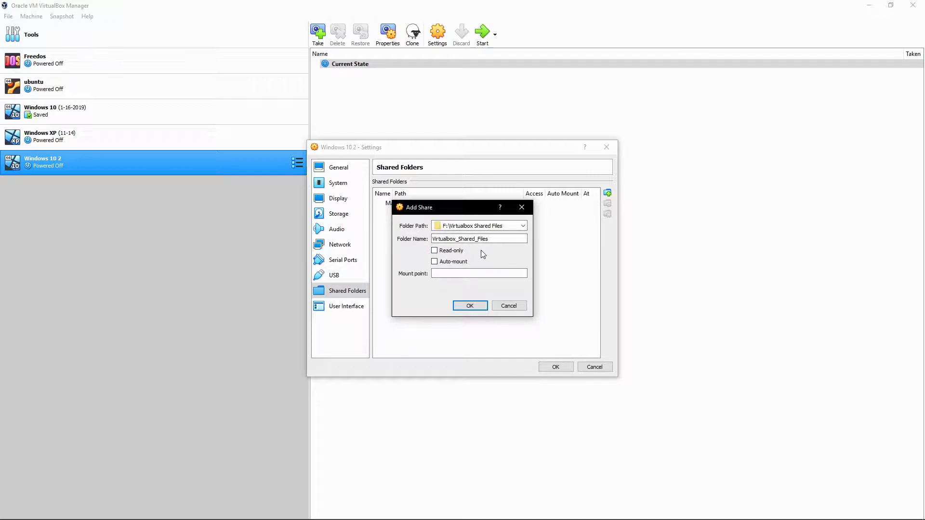
left_click(435, 254)
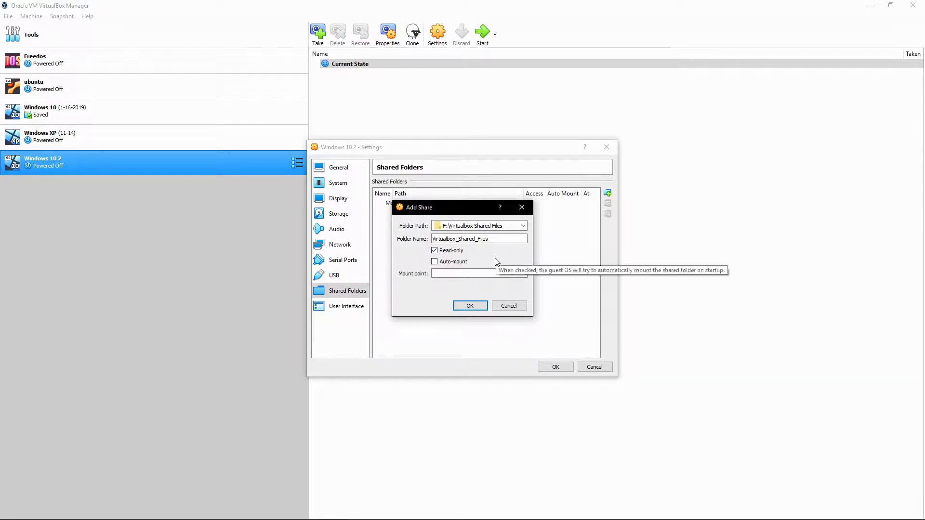
left_click(435, 263)
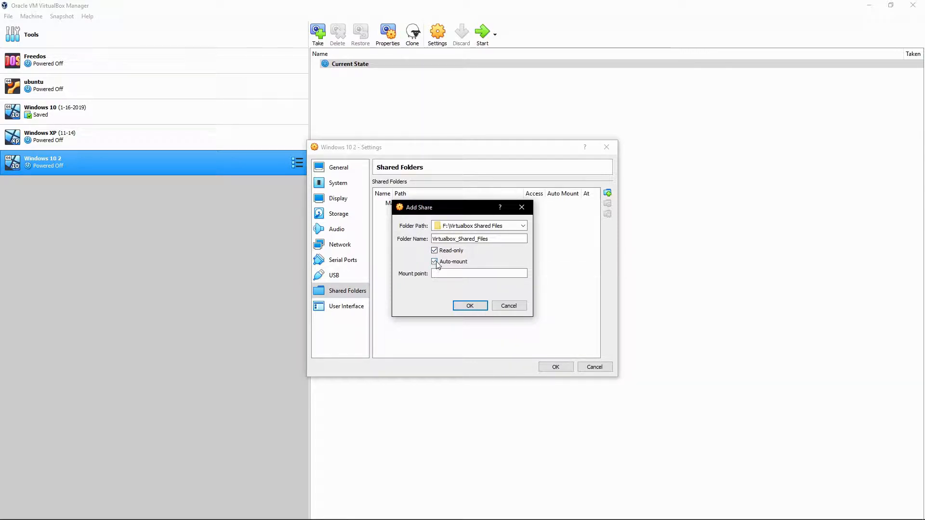
left_click(469, 307)
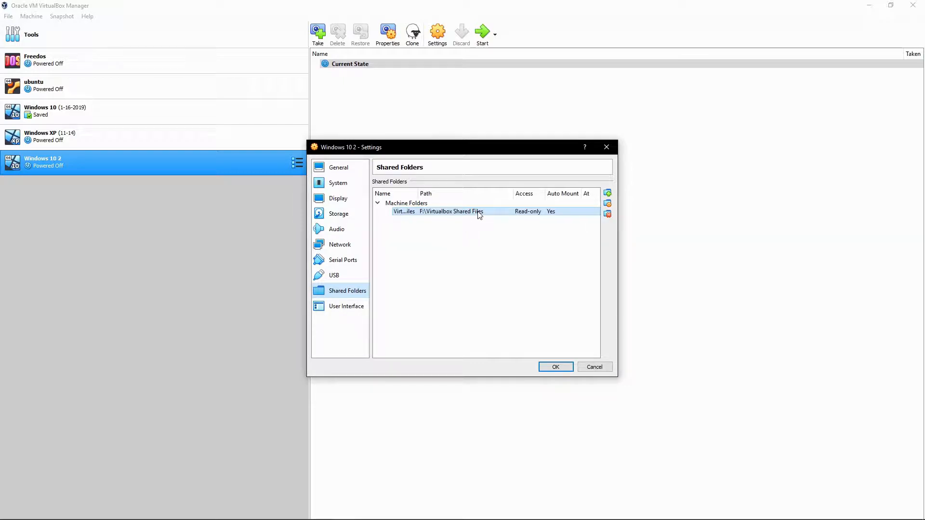
left_click(378, 202)
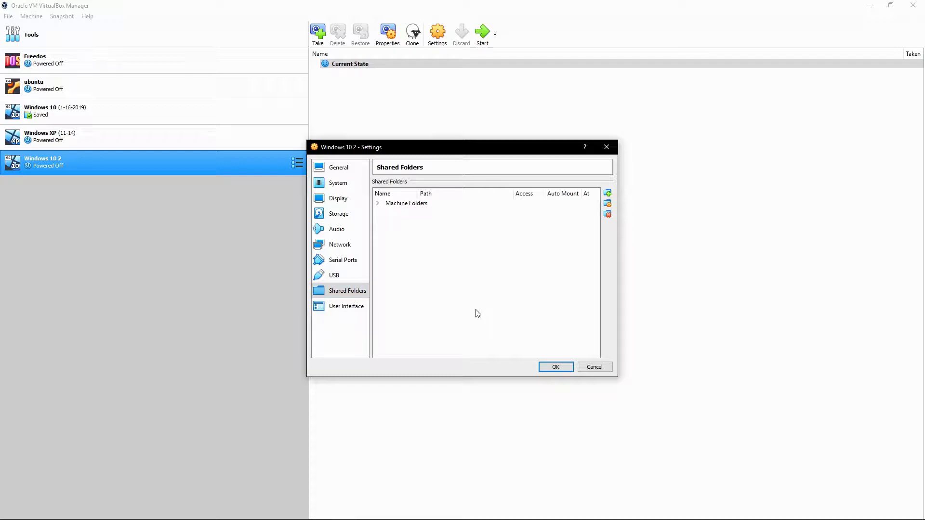
Review the machine's user interface and general settings, and save the machine's configuration.
left_click(339, 309)
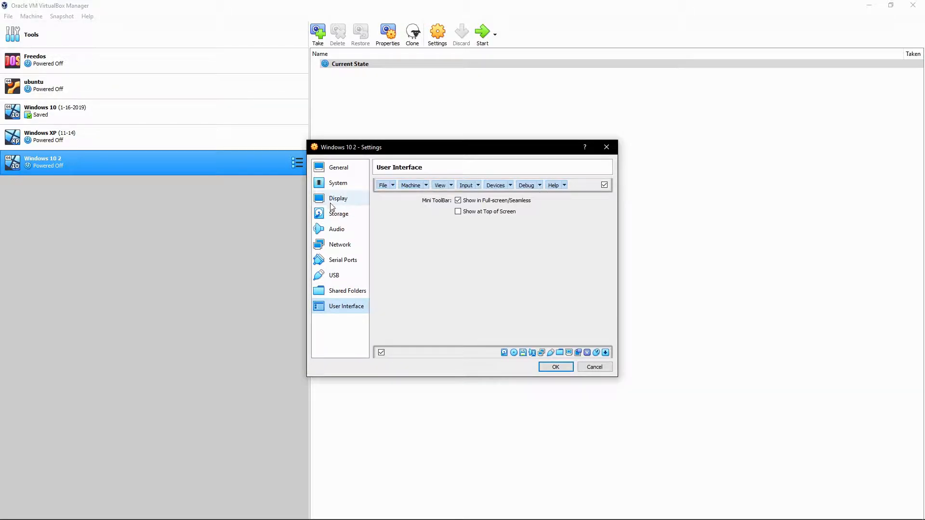
left_click(357, 171)
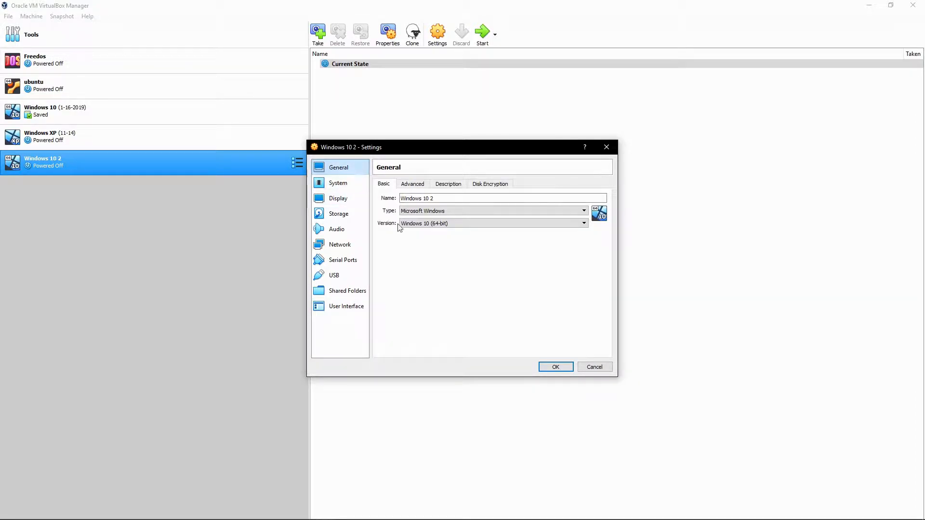
left_click(555, 368)
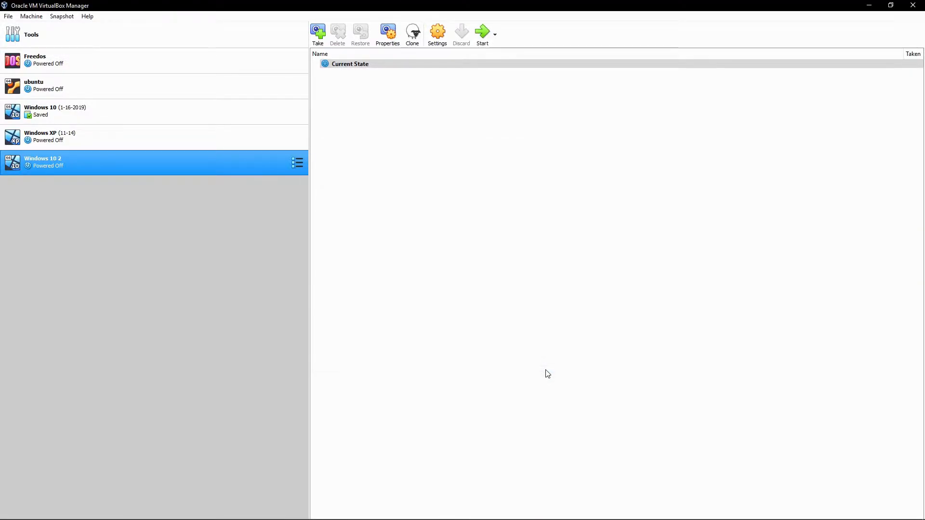
Start the Windows 10 2 machine from its CD-ROM boot device and maximize its window.
double_click(227, 169)
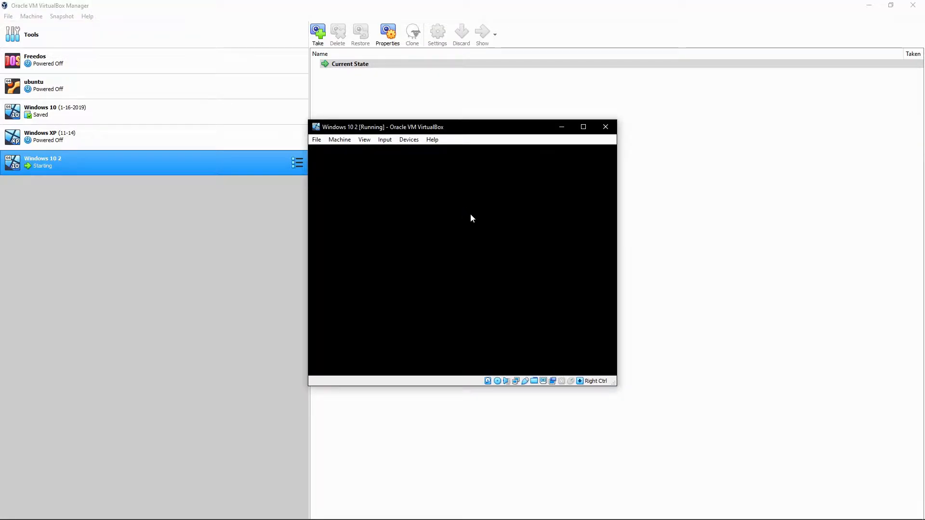
key("F12")
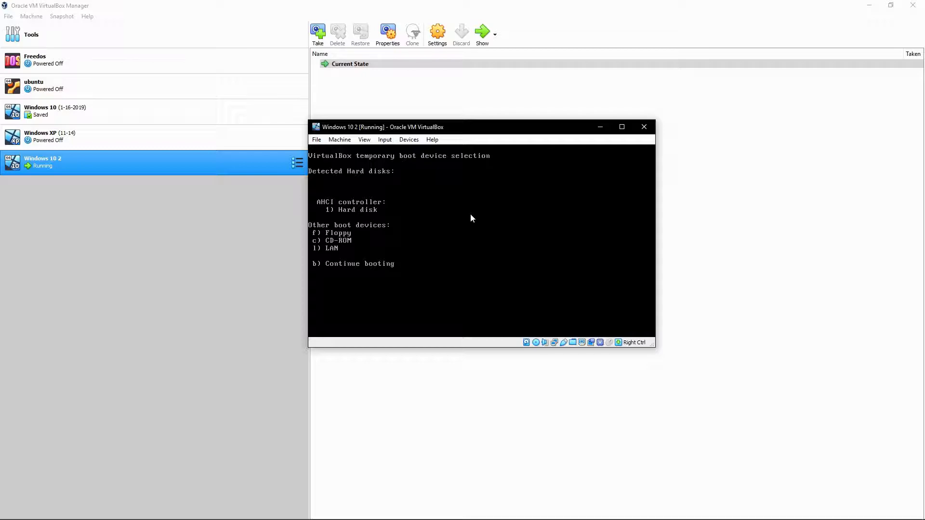
key("c")
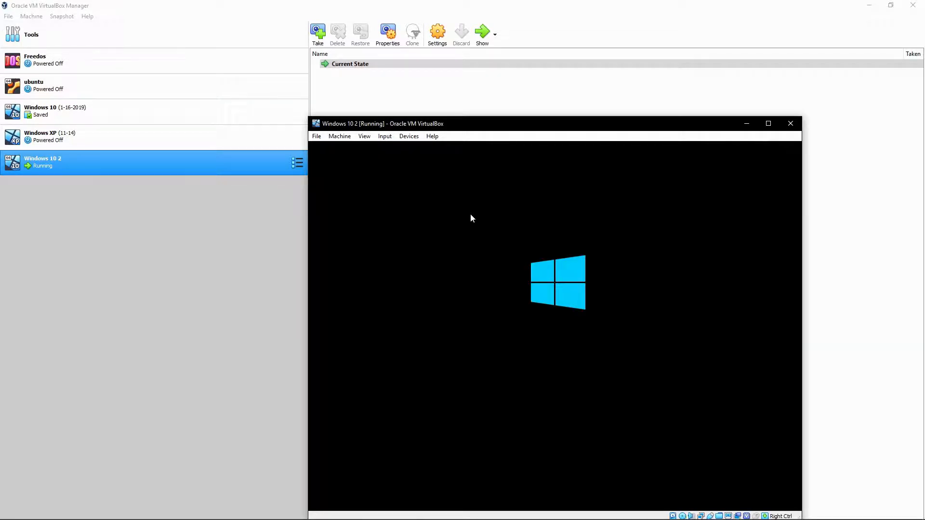
left_click_drag(441, 129, 366, 66)
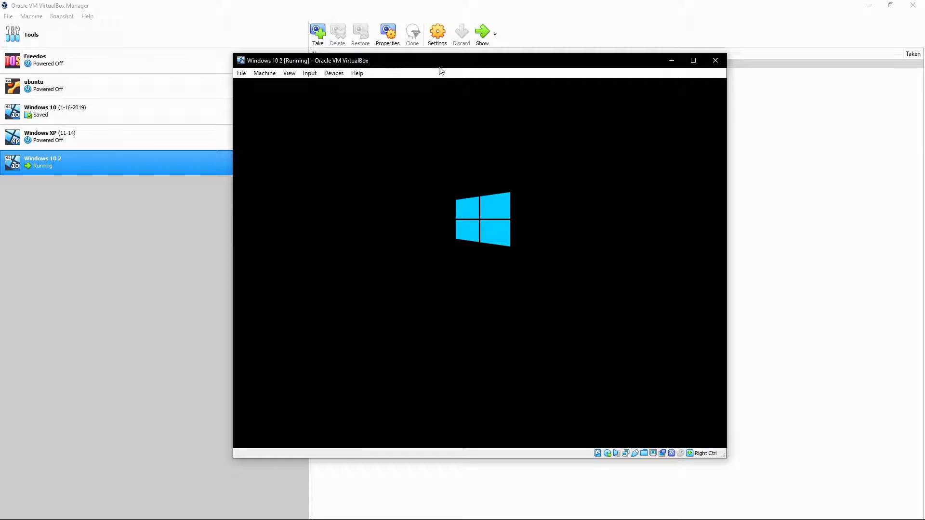
left_click(693, 60)
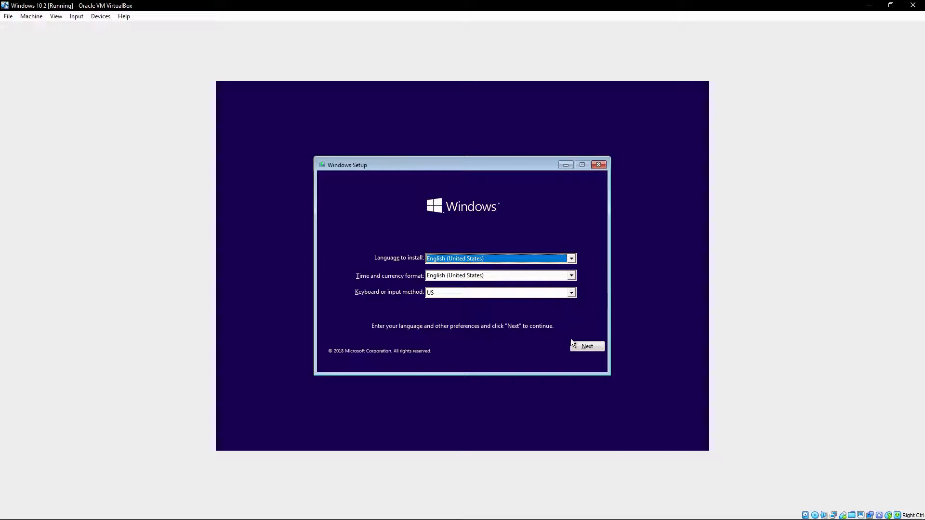
Begin the Windows installation in English (United States) with the US keyboard, without a product key, choosing the Windows 10 Pro edition.
left_click(575, 346)
left_click(457, 271)
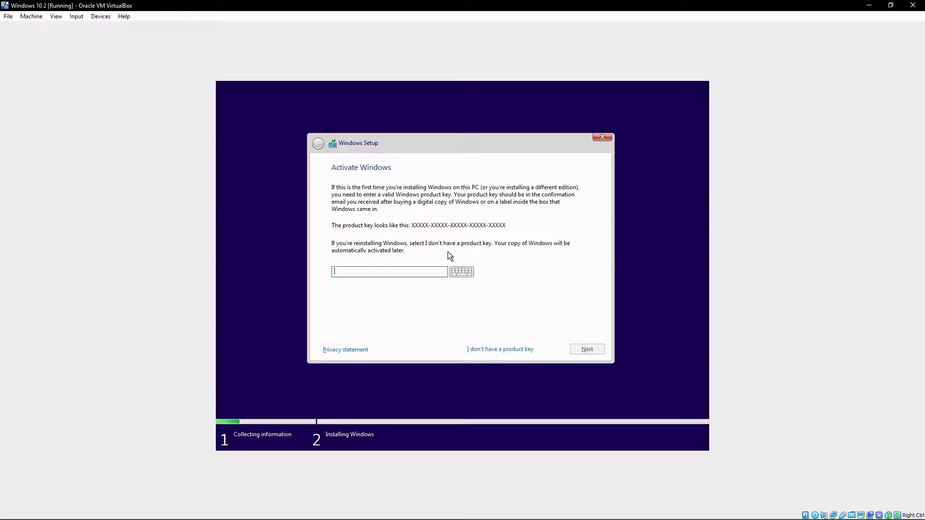
left_click(481, 350)
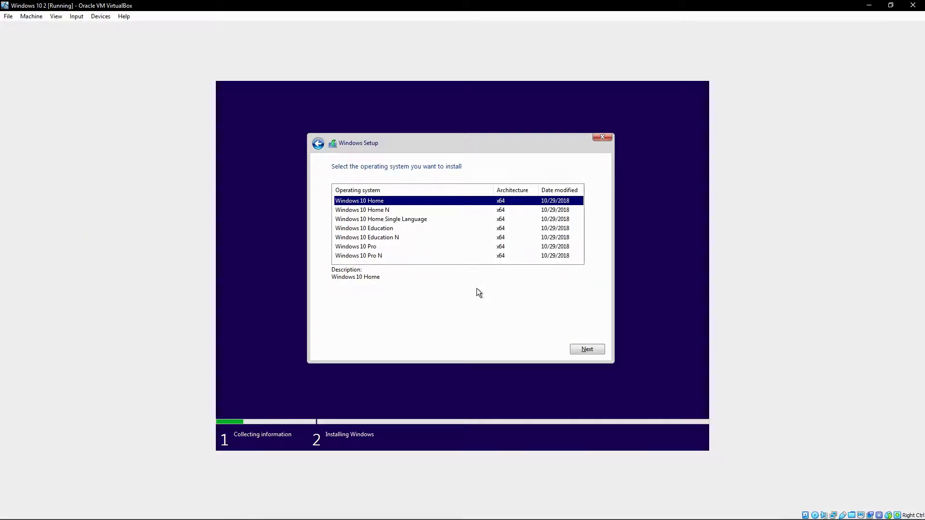
left_click(364, 247)
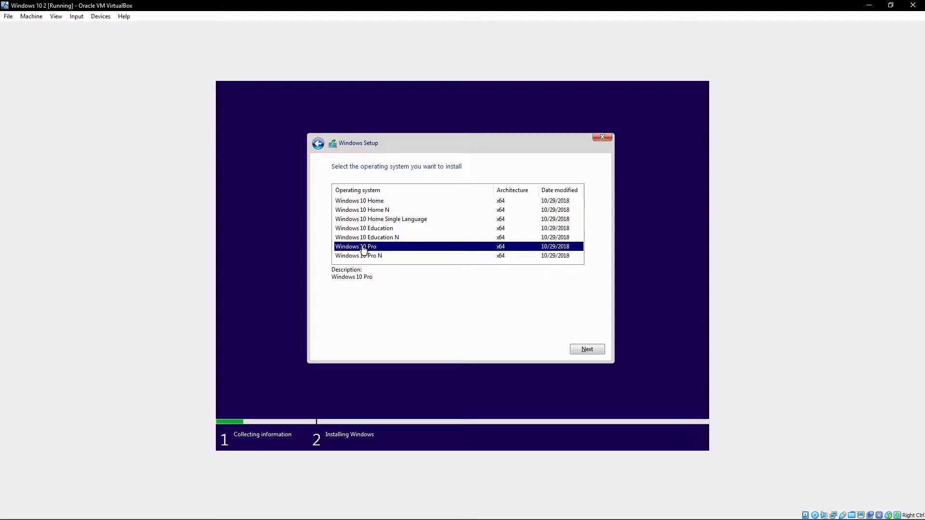
left_click(589, 353)
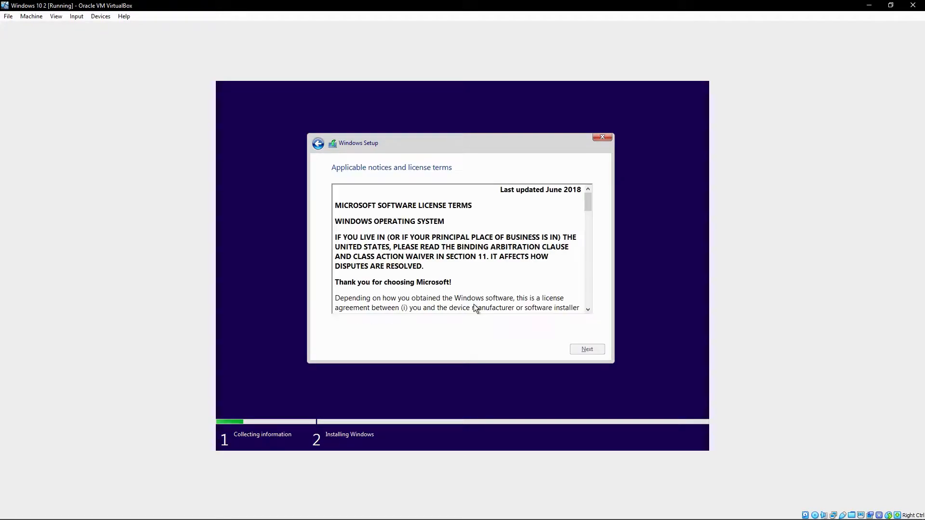
Accept the license terms and start a custom installation on Drive 0 Unallocated Space.
left_click(377, 328)
left_click(582, 345)
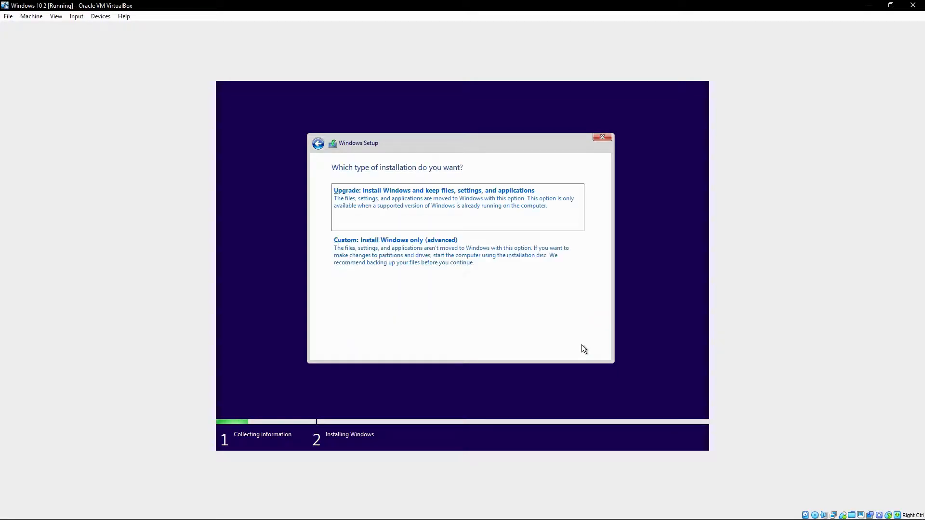
left_click(412, 254)
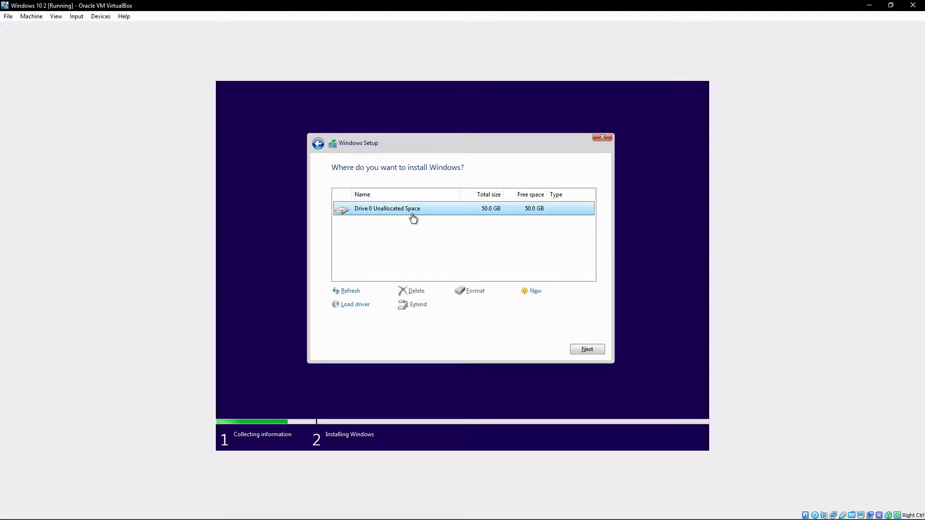
left_click(582, 346)
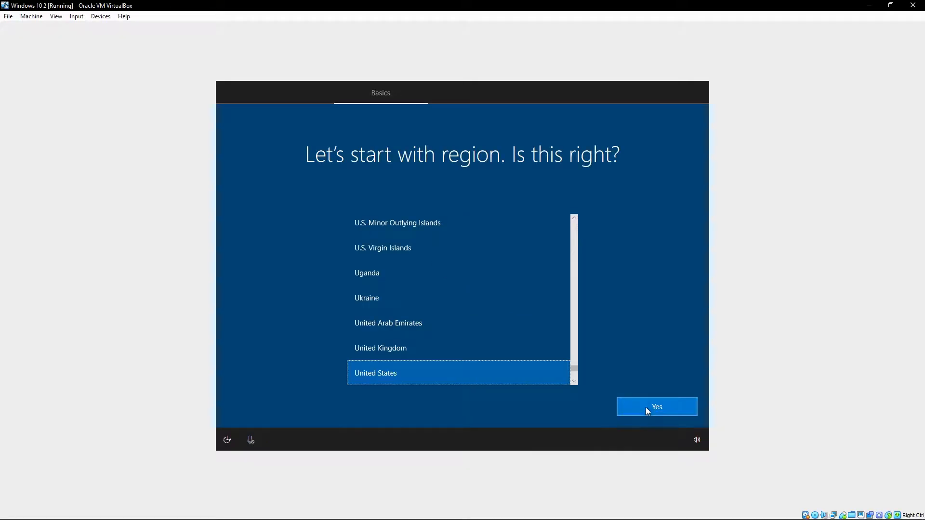
Set the region to United States and the keyboard layout to US, without a second keyboard layout.
left_click(648, 411)
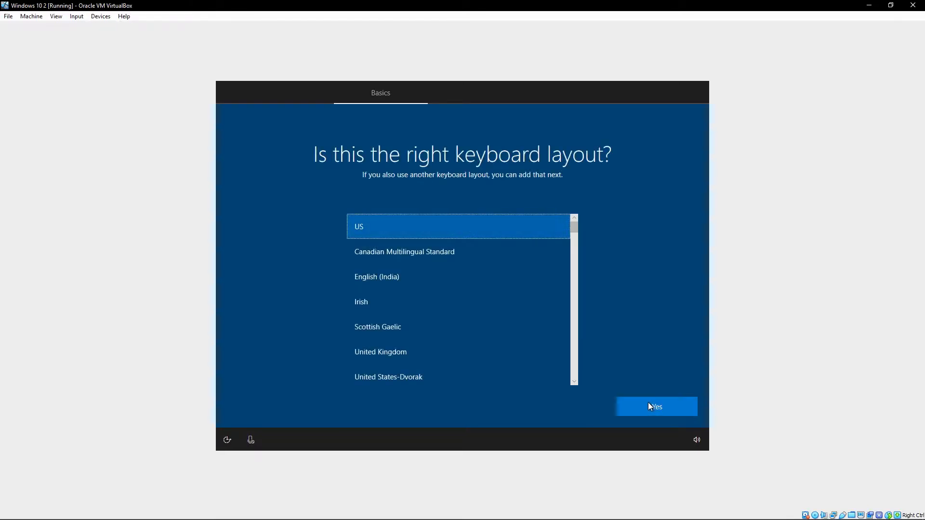
left_click(649, 406)
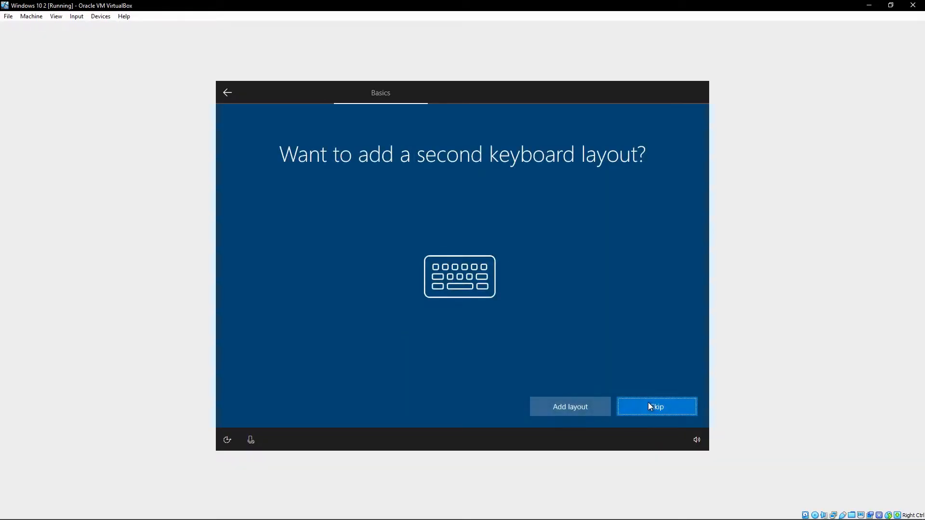
left_click(649, 407)
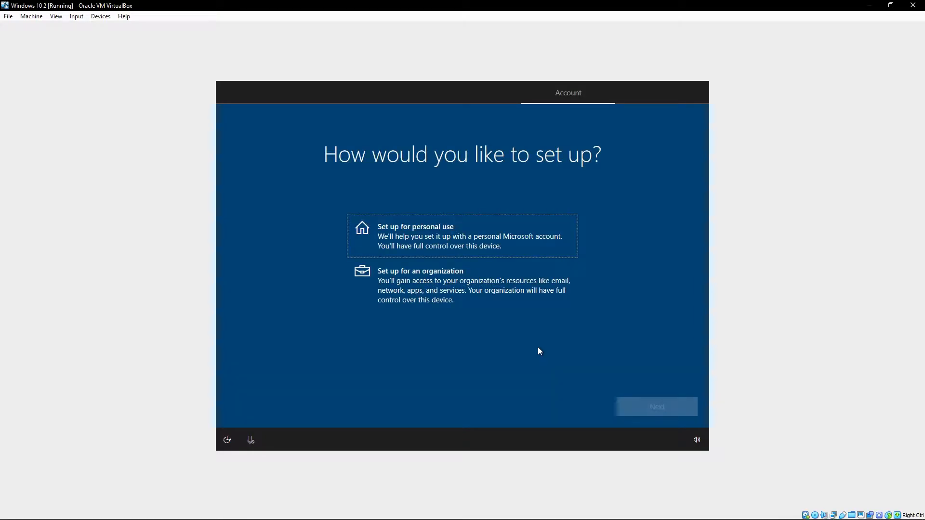
Set up Windows for personal use and choose an offline account instead of a Microsoft sign-in.
left_click(474, 240)
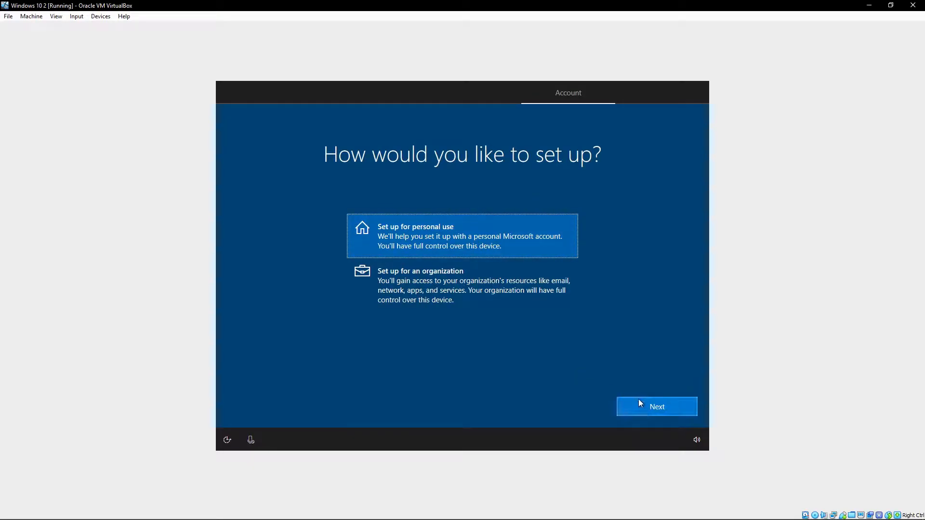
left_click(646, 402)
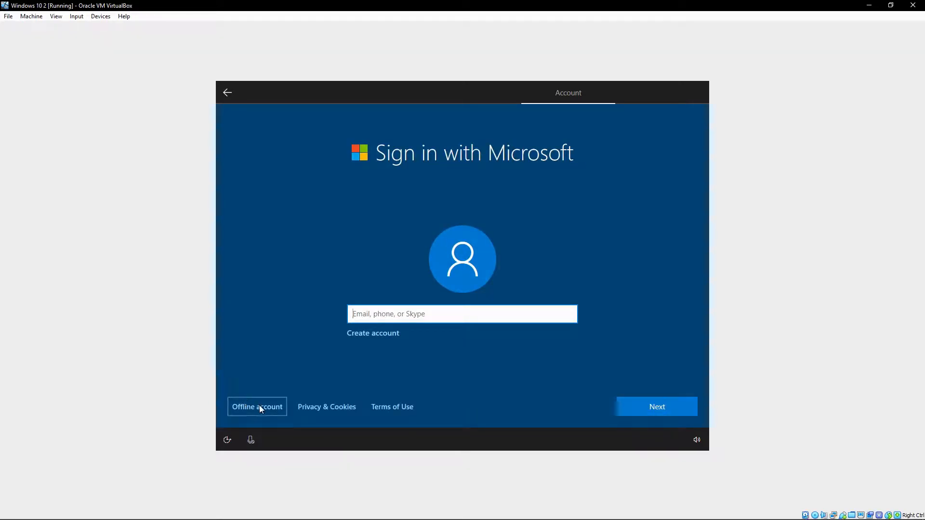
left_click(260, 408)
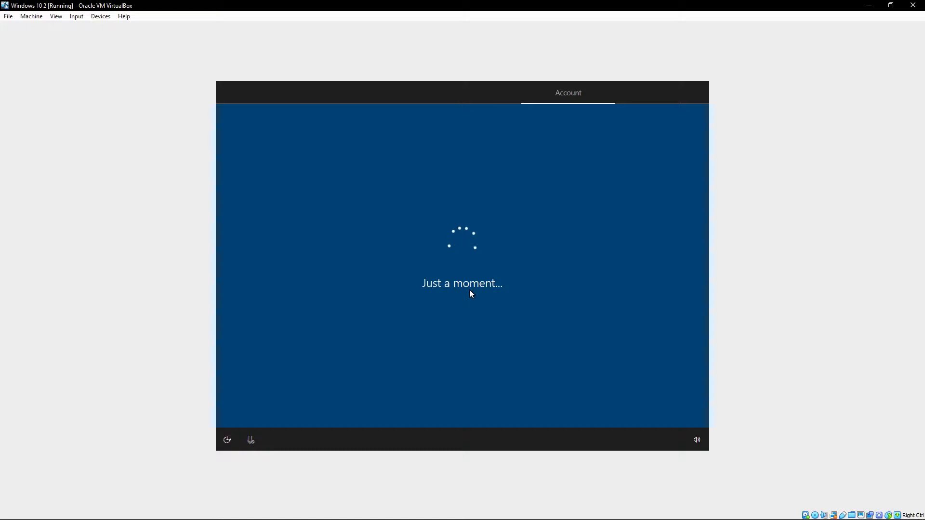
Continue with the offline account, name it User, and leave its password blank.
left_click(577, 408)
type("User")
left_click(628, 406)
left_click(627, 406)
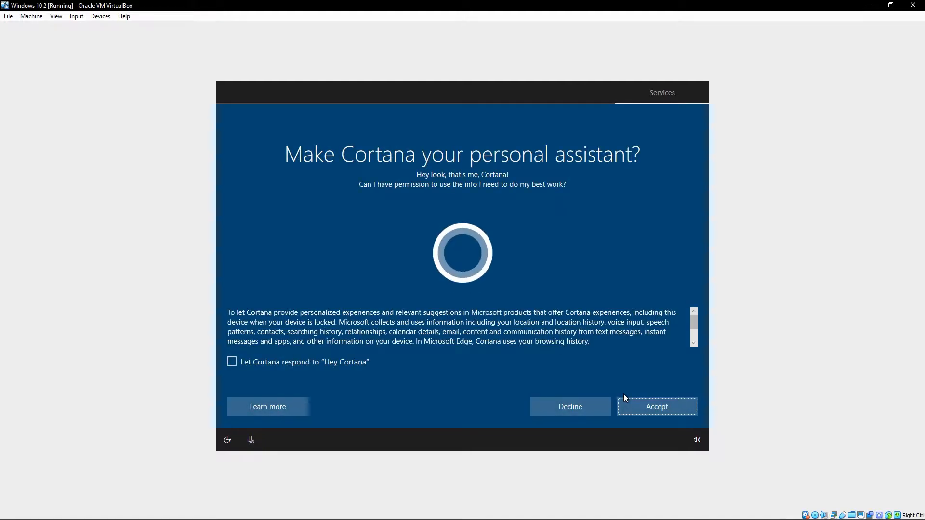
Decline Cortana as personal assistant and refuse sending activity history to Microsoft.
left_click(564, 405)
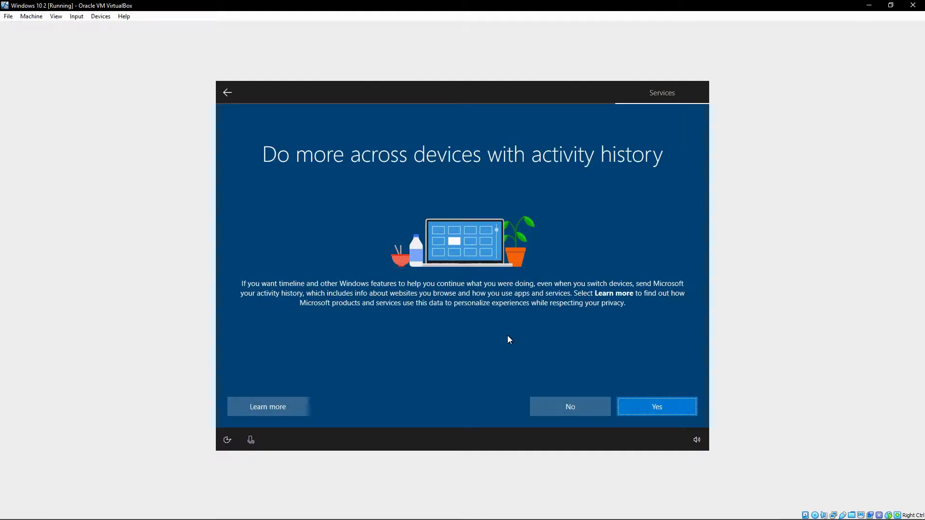
left_click(541, 404)
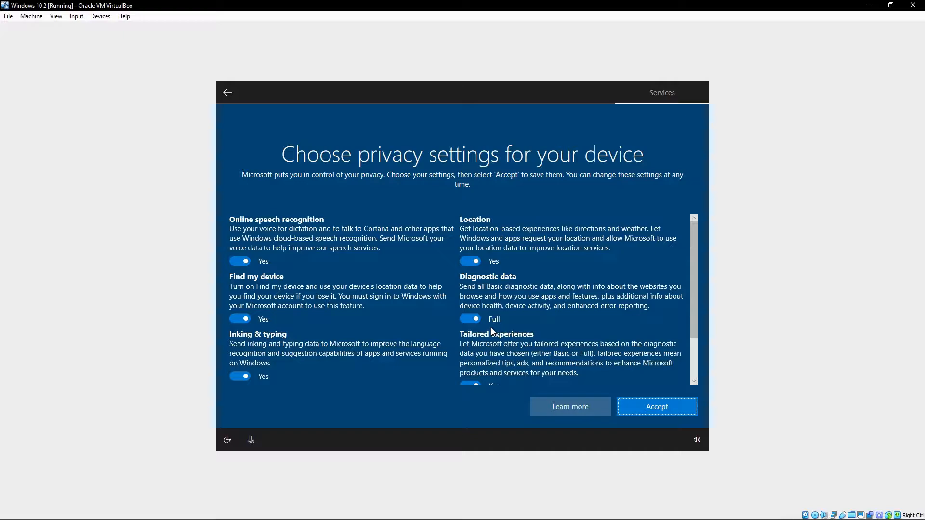
Disable speech recognition, location, Find my device, inking and typing, tailored experiences and advertising ID, limit diagnostic data to Basic, and accept the privacy settings.
scroll(484, 297, "down", 2)
scroll(261, 279, "up", 2)
left_click(239, 261)
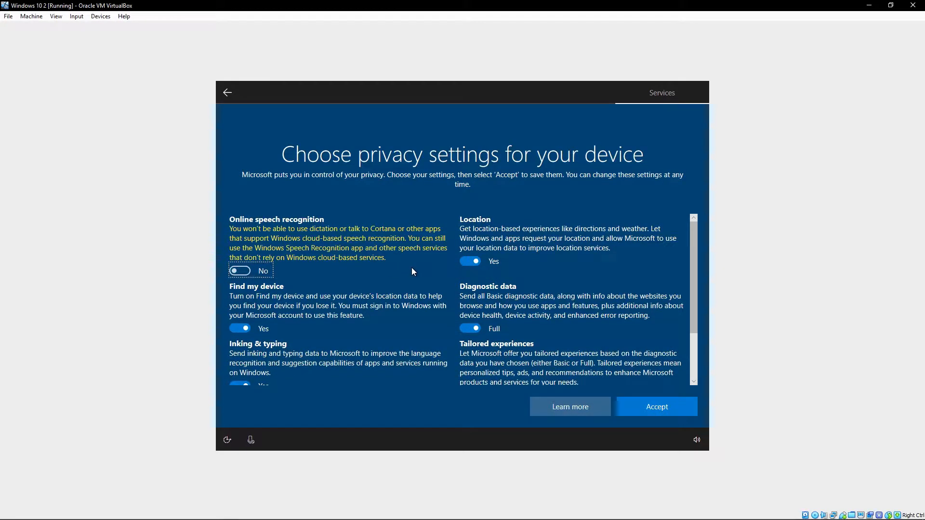
left_click(471, 260)
left_click(470, 329)
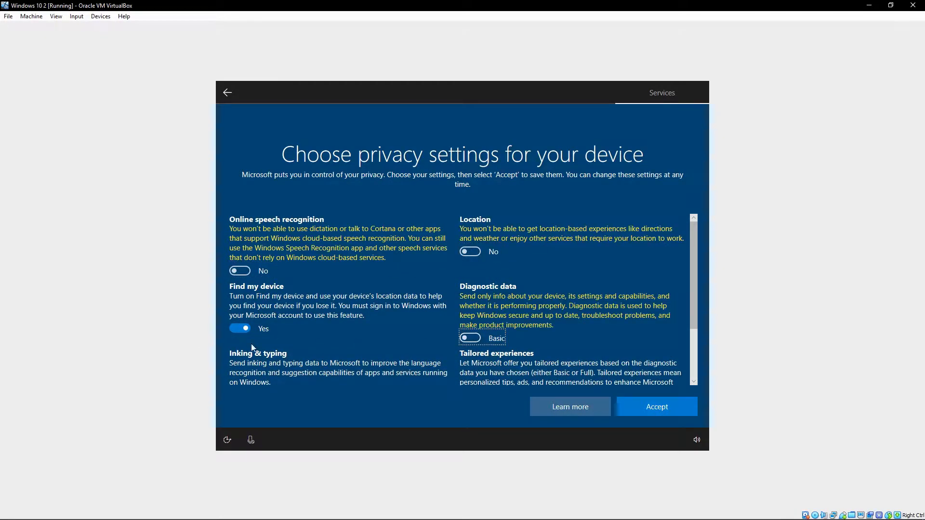
left_click(241, 328)
scroll(244, 327, "down", 2)
left_click(240, 319)
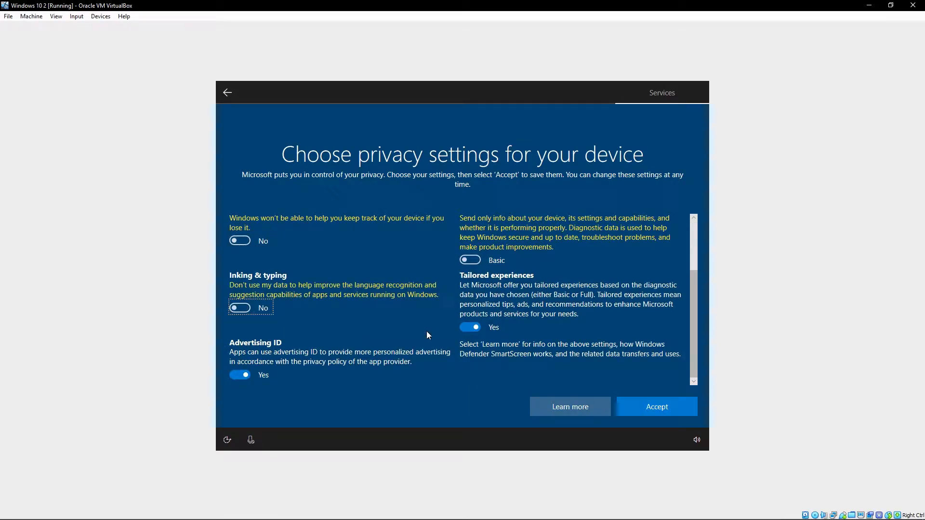
left_click(483, 328)
left_click(244, 376)
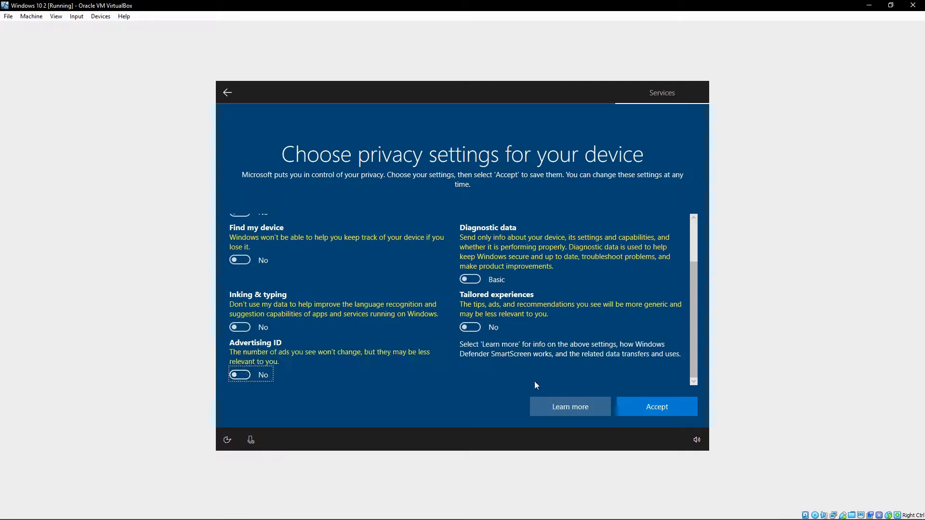
left_click(661, 408)
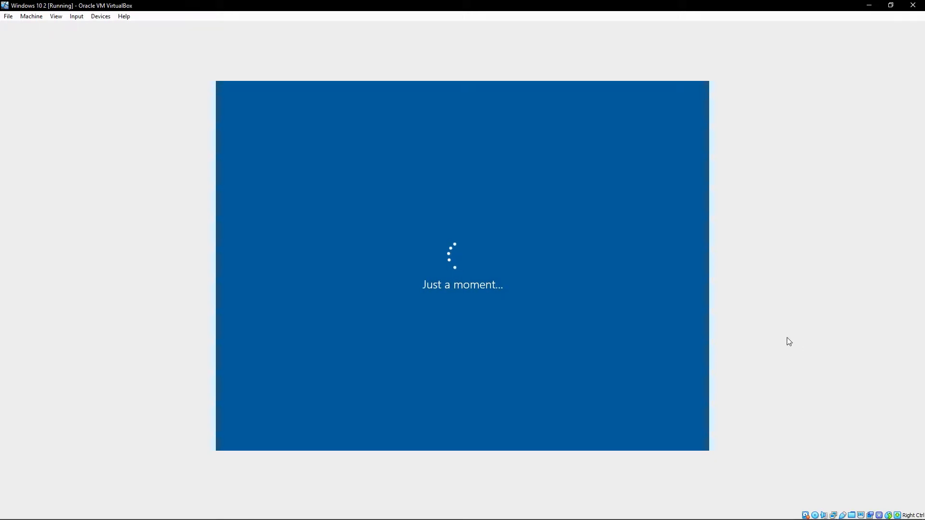
Remove the Windows 1809.iso disk from the virtual machine's optical drive.
right_click(814, 516)
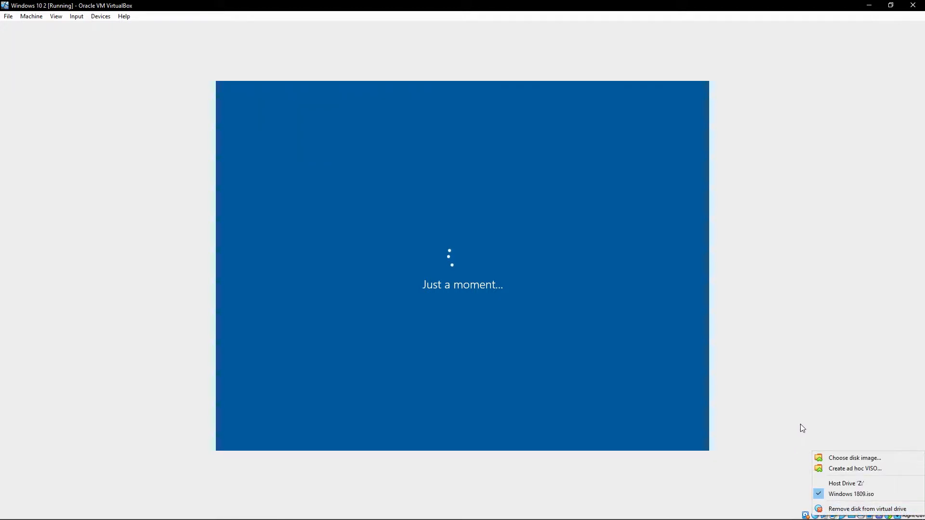
left_click(821, 509)
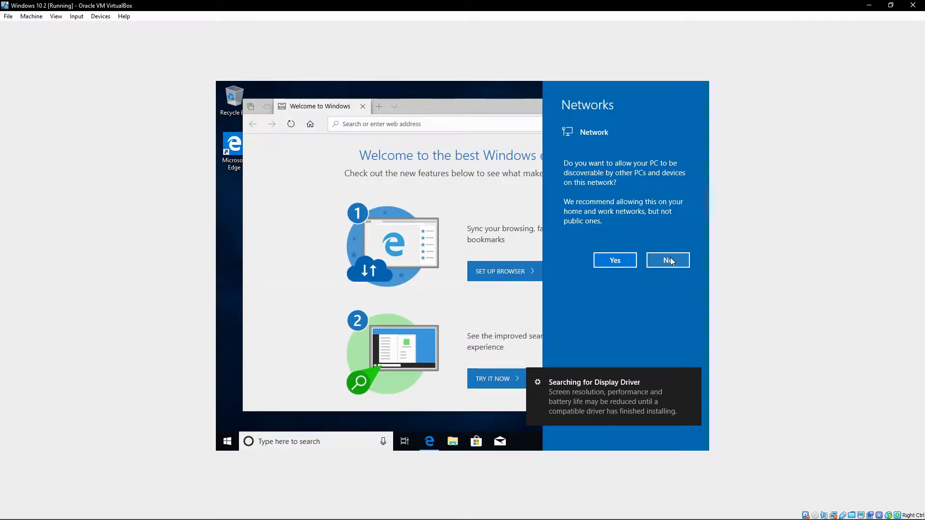
Refuse network discovery for the PC, close the Edge welcome window, and check the notifications.
left_click(672, 262)
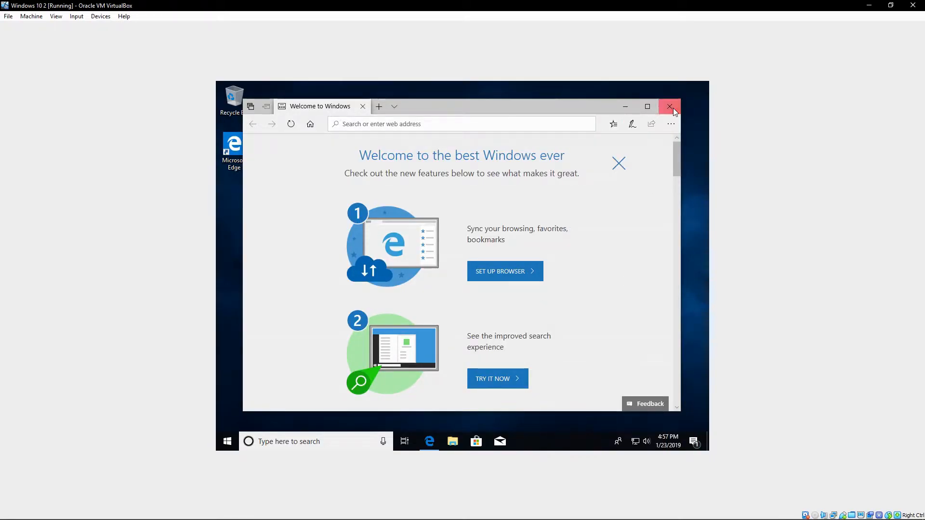
left_click(670, 107)
left_click(695, 445)
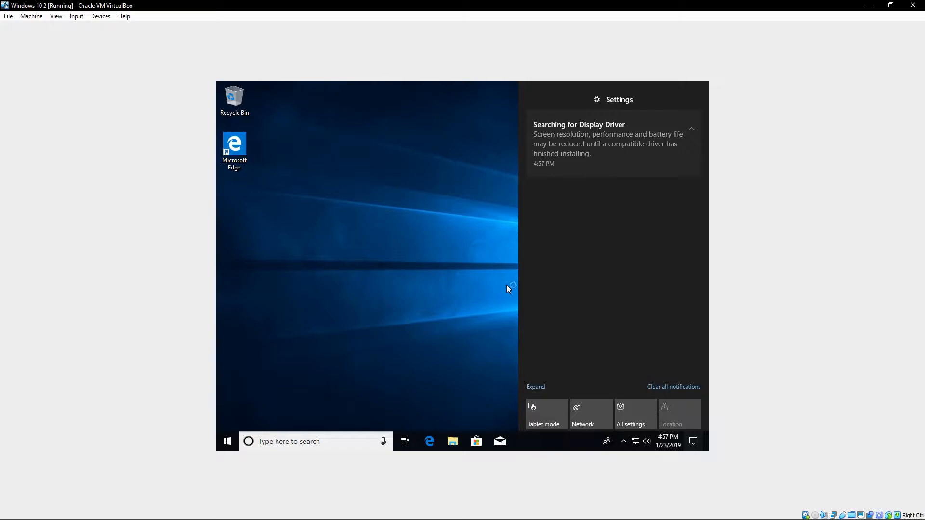
left_click(507, 286)
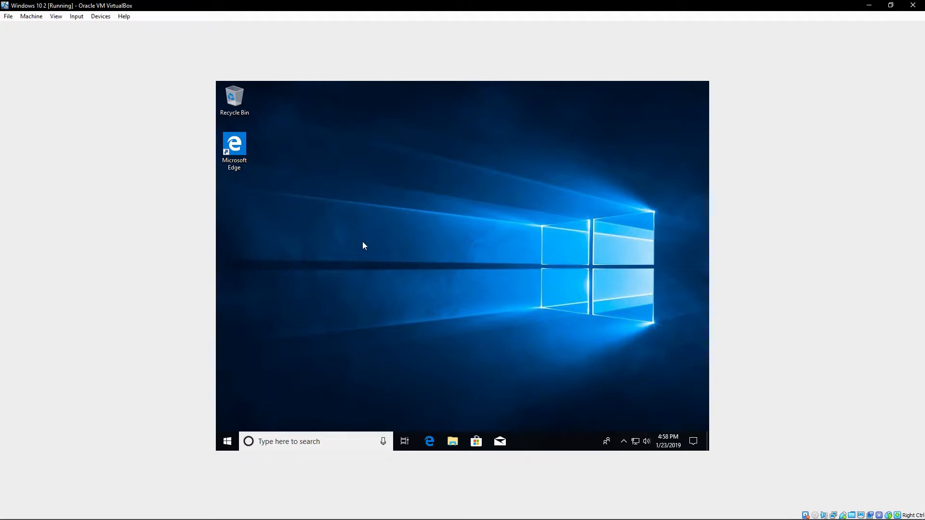
Insert the Guest Additions CD image into the virtual machine.
left_click(100, 16)
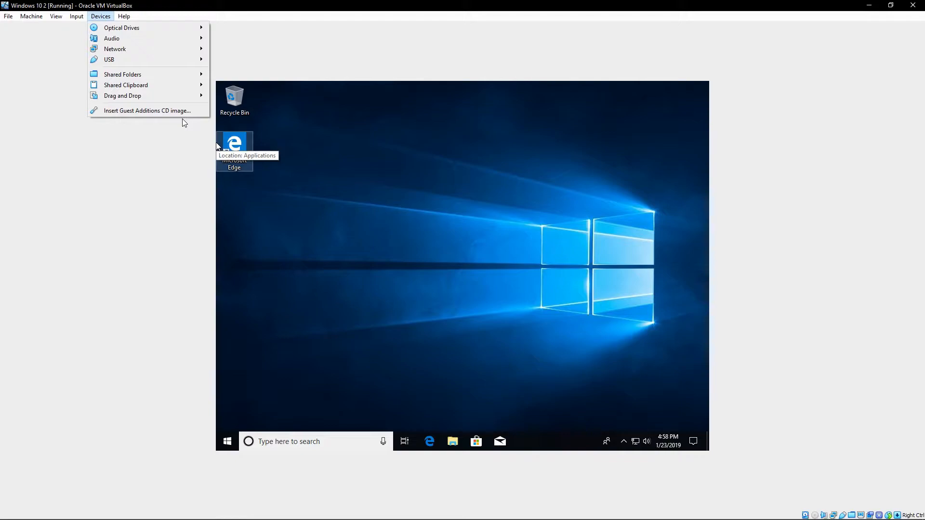
left_click(127, 111)
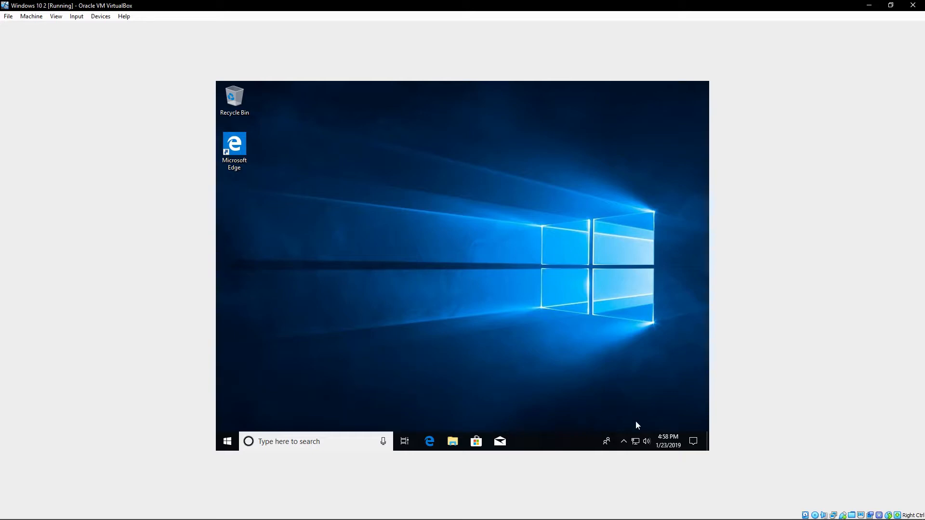
Mute the speakers in the guest Windows system.
left_click(647, 443)
left_click(553, 418)
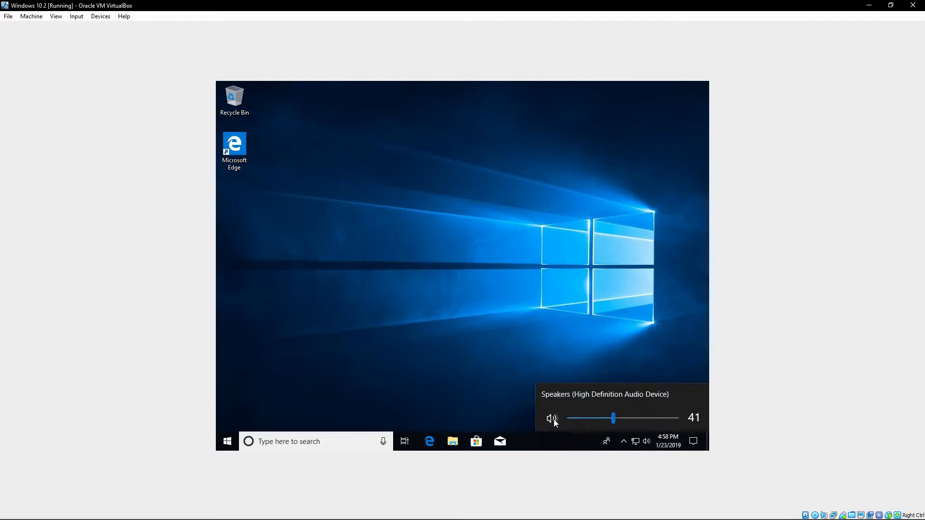
left_click(502, 310)
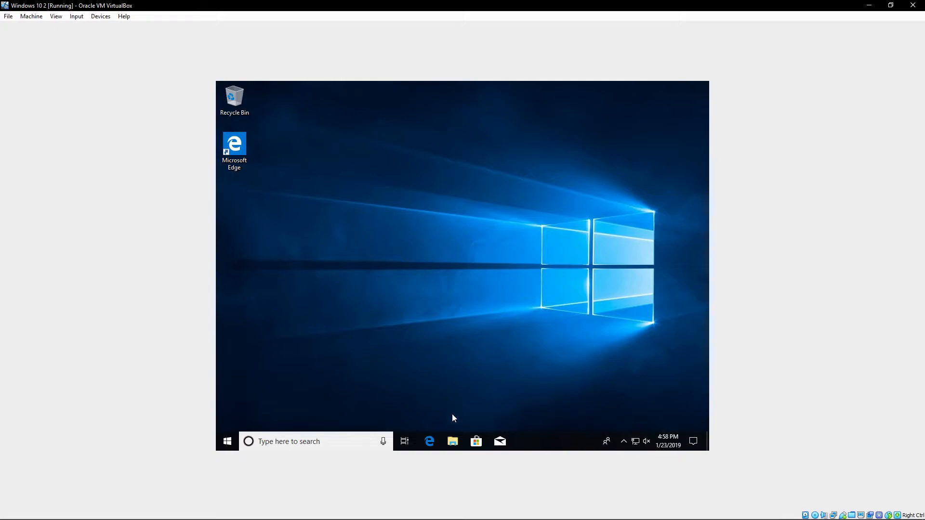
Launch the VirtualBox Guest Additions installer from CD Drive (D:) in This PC and allow it to make changes.
key("super+e")
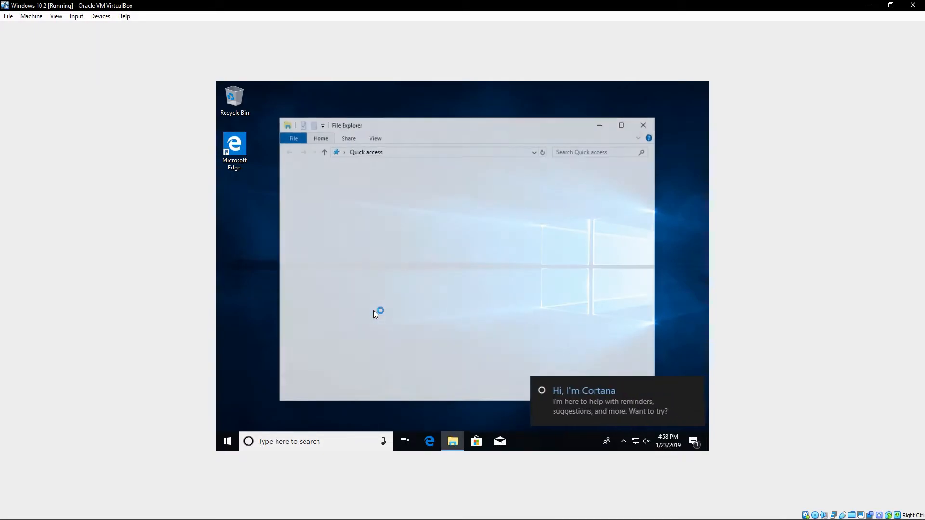
left_click(688, 387)
left_click(310, 259)
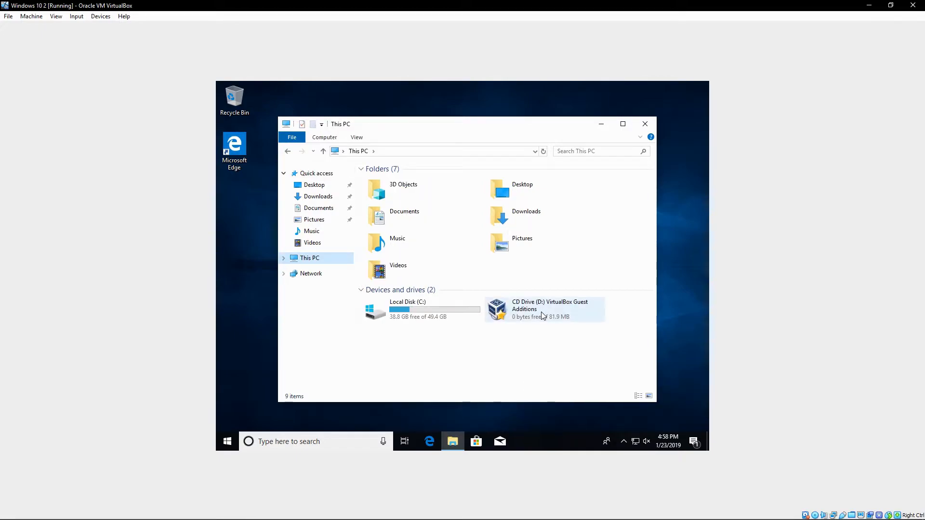
double_click(541, 311)
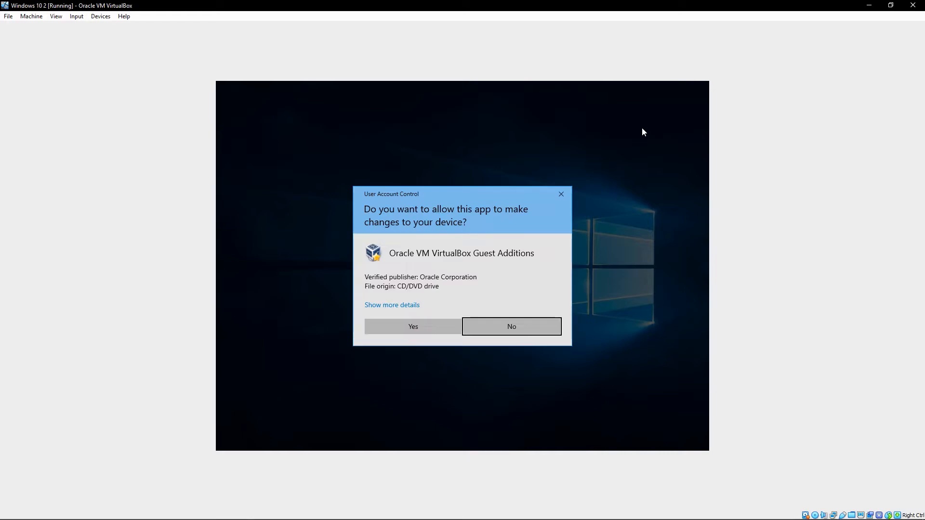
left_click(431, 326)
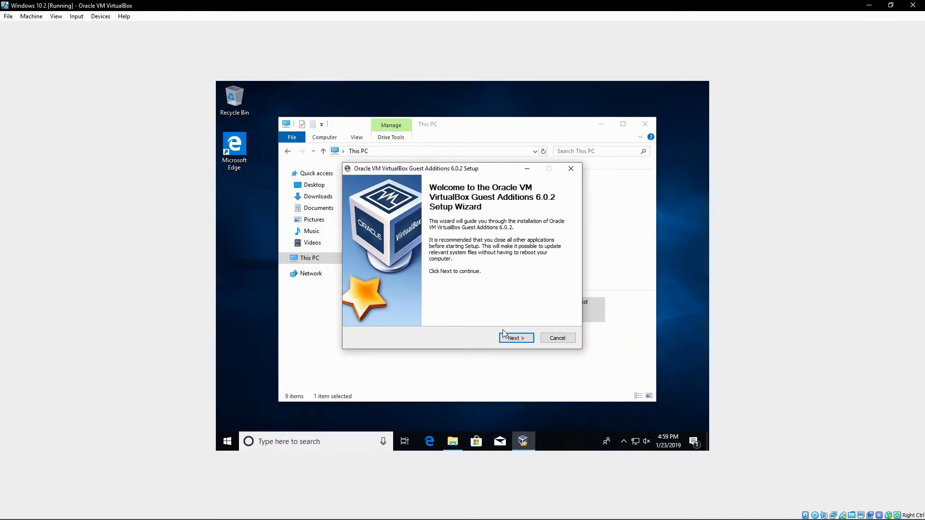
Install Guest Additions 6.0.2 with the default folder and components, approving the Oracle Corporation device software.
left_click(513, 338)
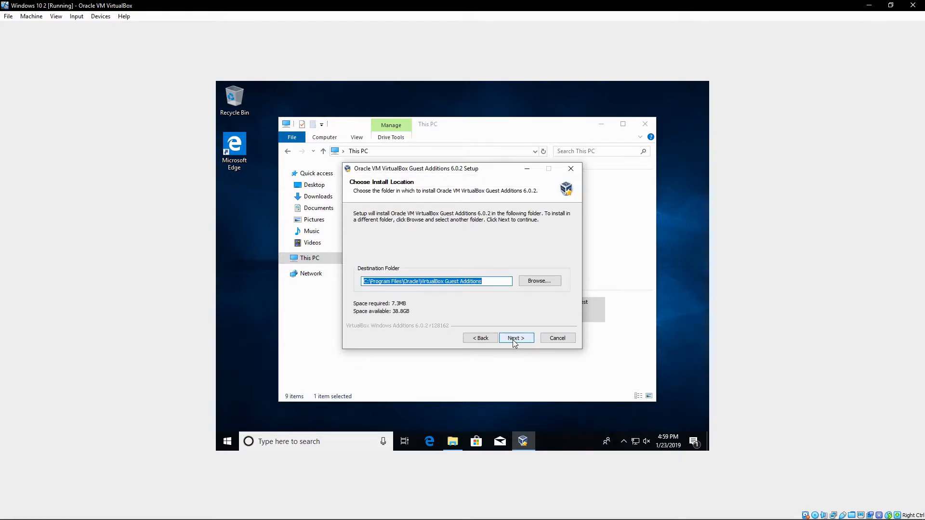
left_click(513, 339)
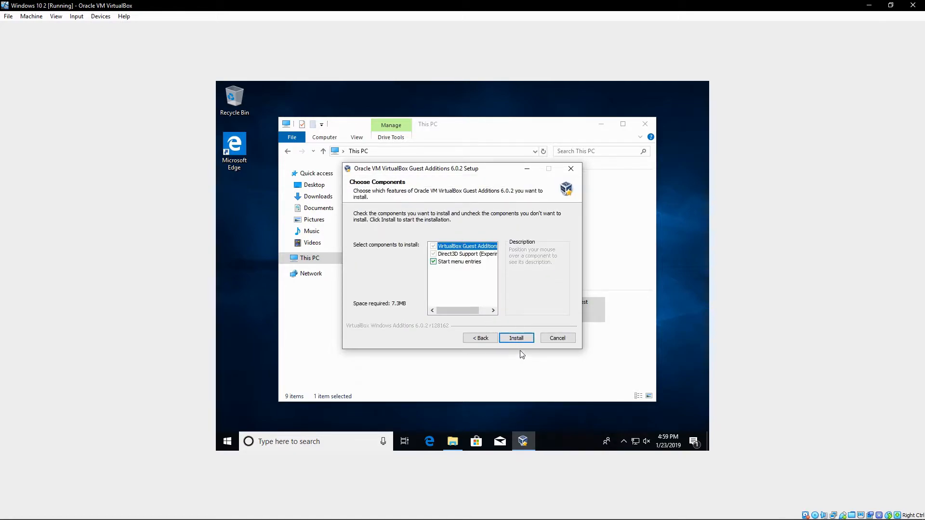
left_click(530, 338)
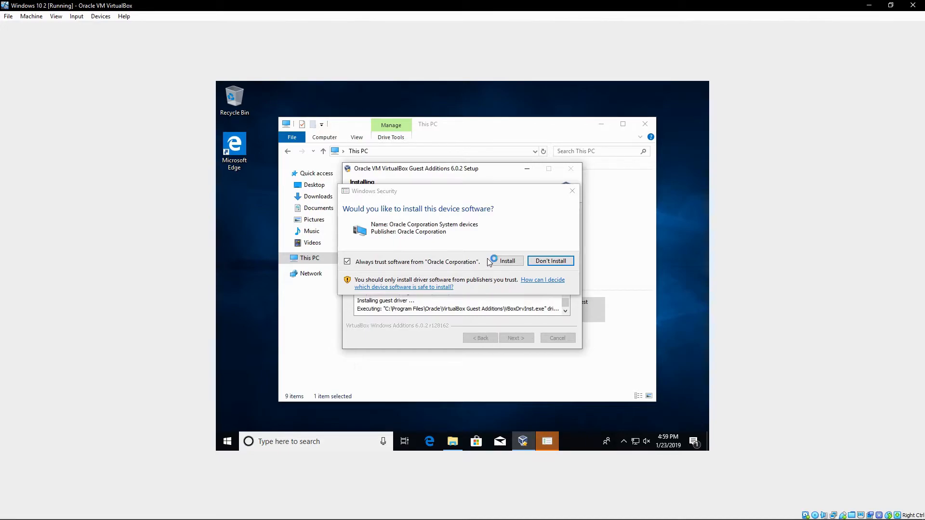
left_click(507, 262)
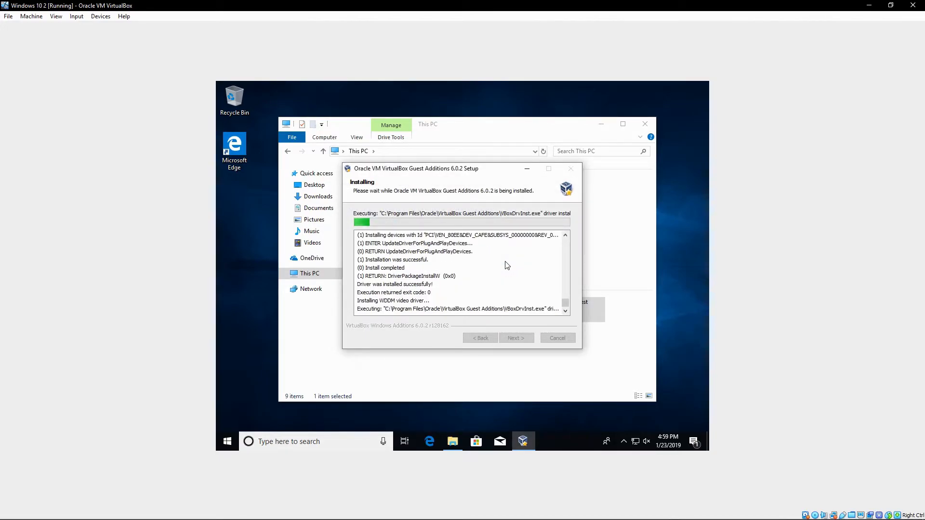
Finish the Guest Additions setup with the Reboot now option to restart the virtual machine.
left_click(456, 438)
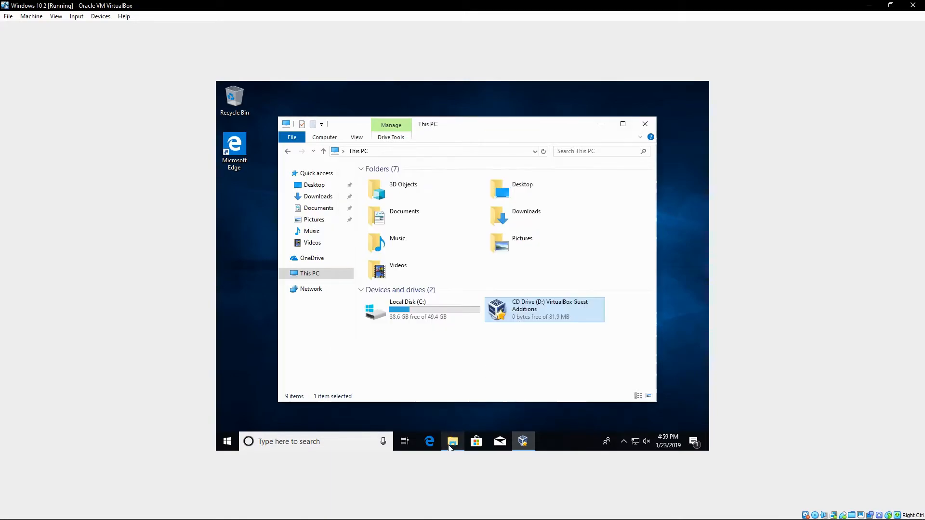
left_click(467, 352)
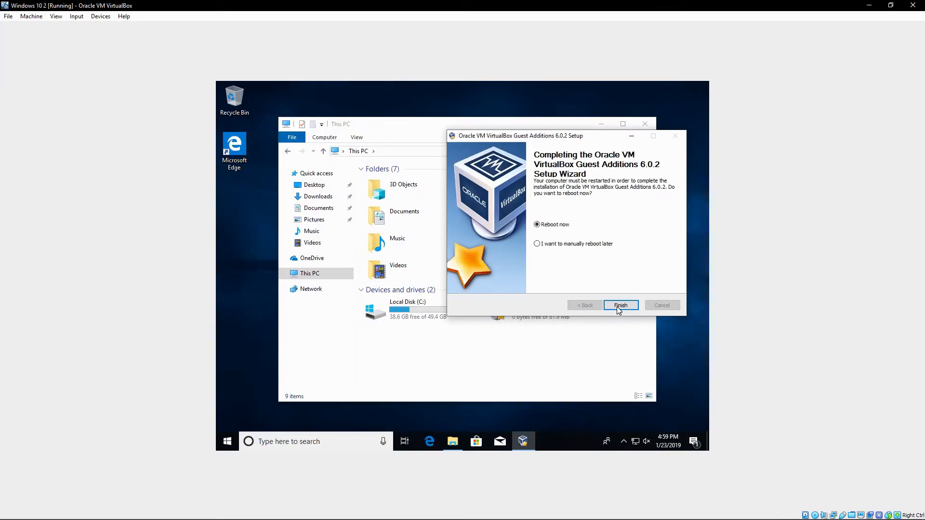
left_click(620, 306)
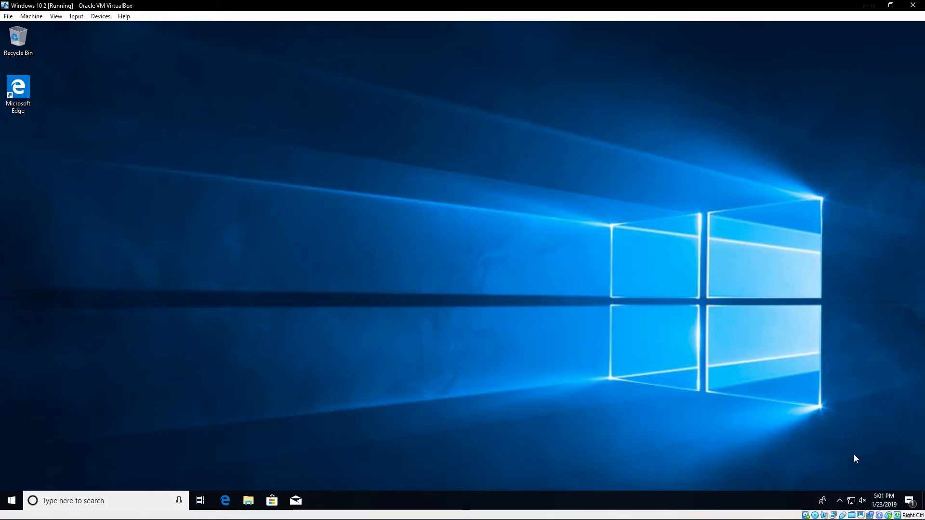
Examine the virtual machine's CPU performance in Task Manager's detailed view, and close Task Manager.
left_click_drag(735, 380, 905, 470)
left_click_drag(918, 406, 773, 398)
right_click(434, 499)
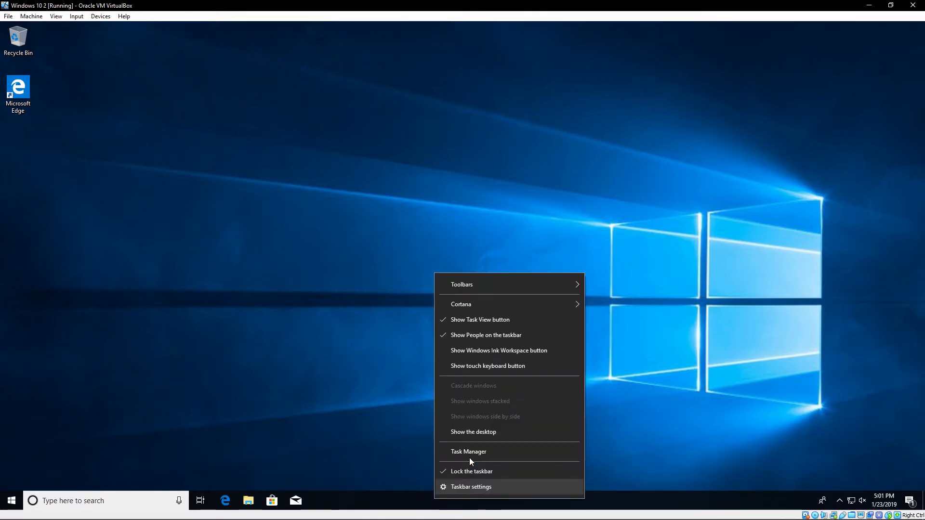
left_click(472, 454)
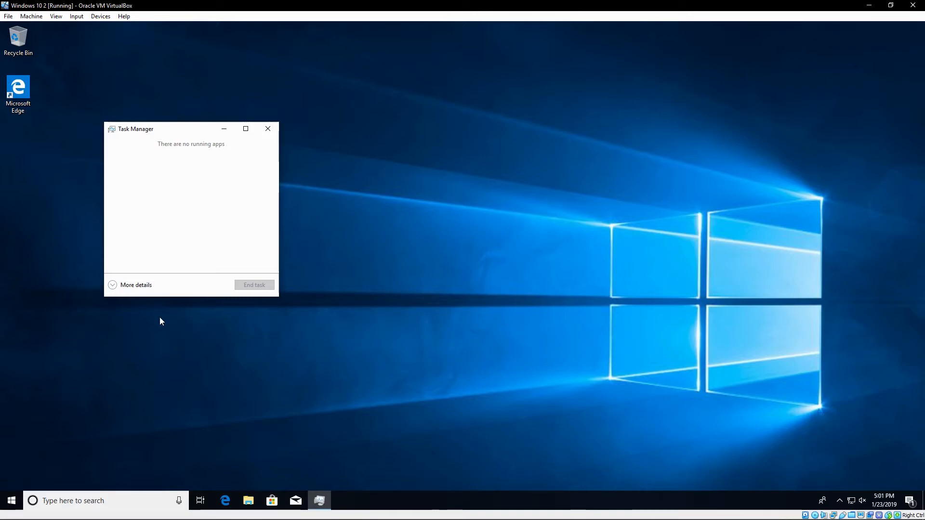
left_click(144, 287)
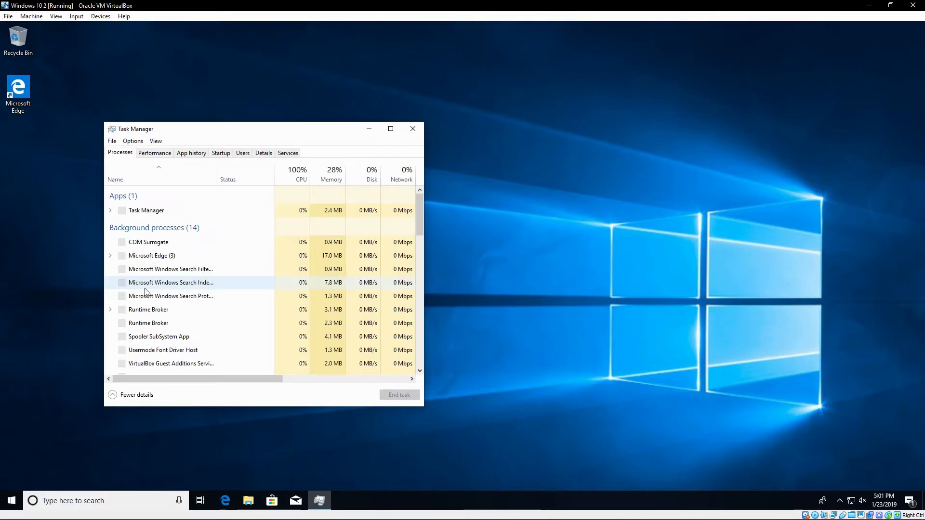
left_click(147, 154)
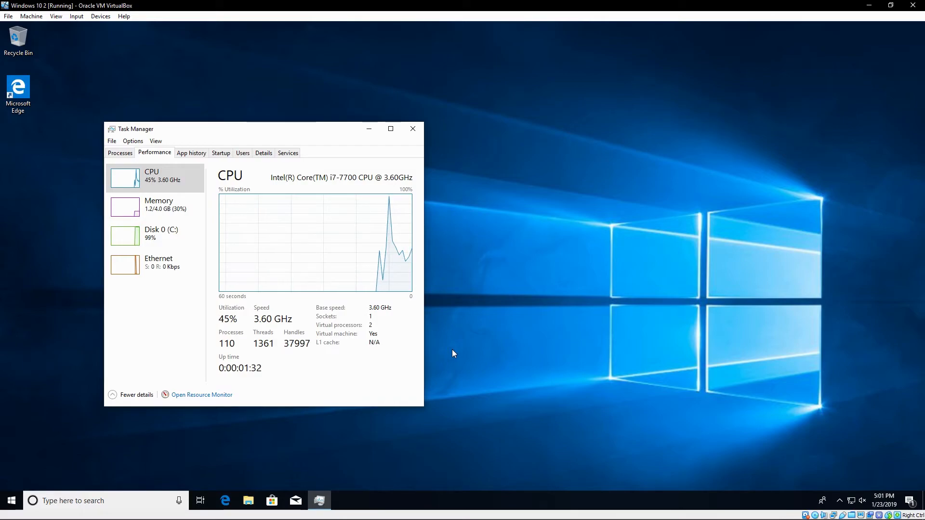
left_click(408, 132)
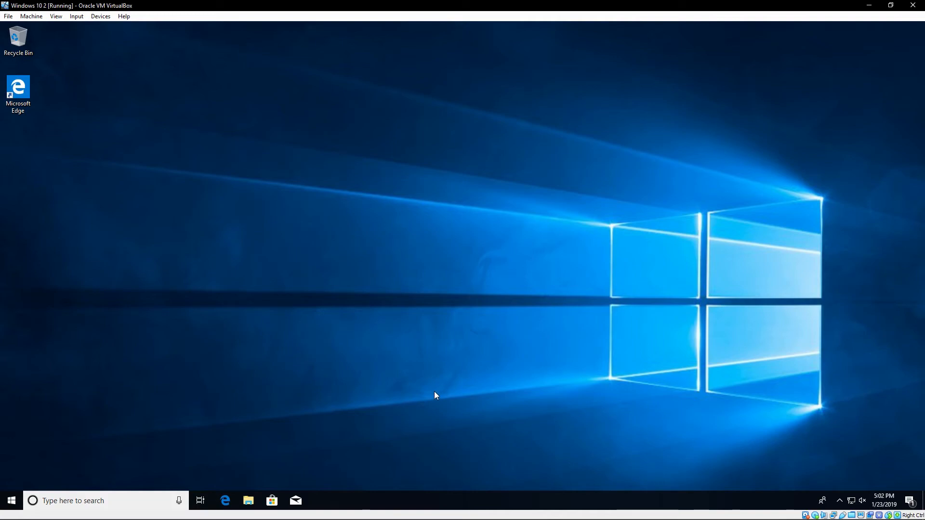
Open the Virtualbox_Shared_Files network drive (Z:) in This PC, check the text of test document, and close the document.
left_click(248, 501)
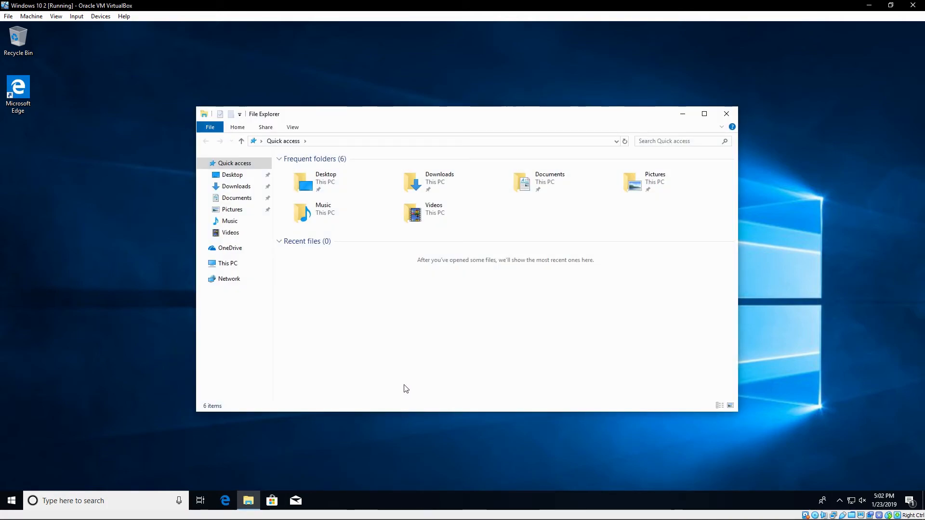
left_click(227, 263)
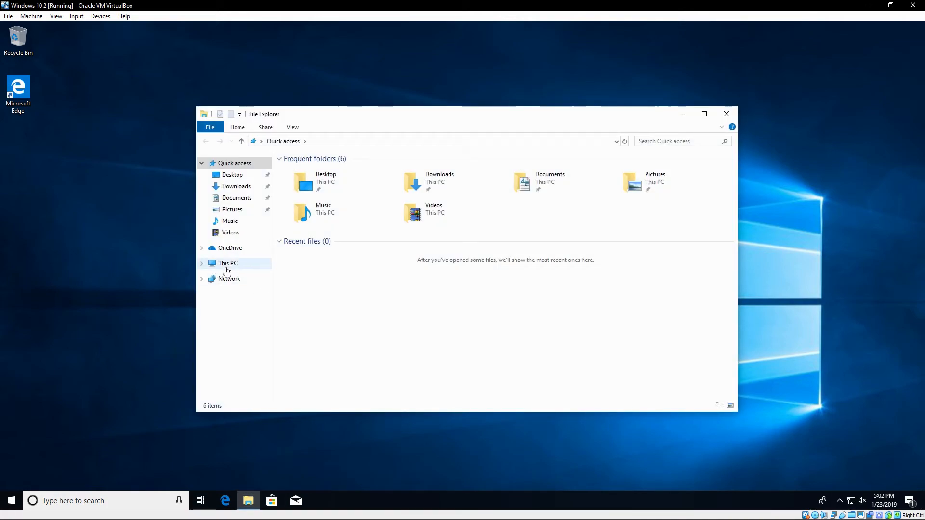
mouse_move(377, 315)
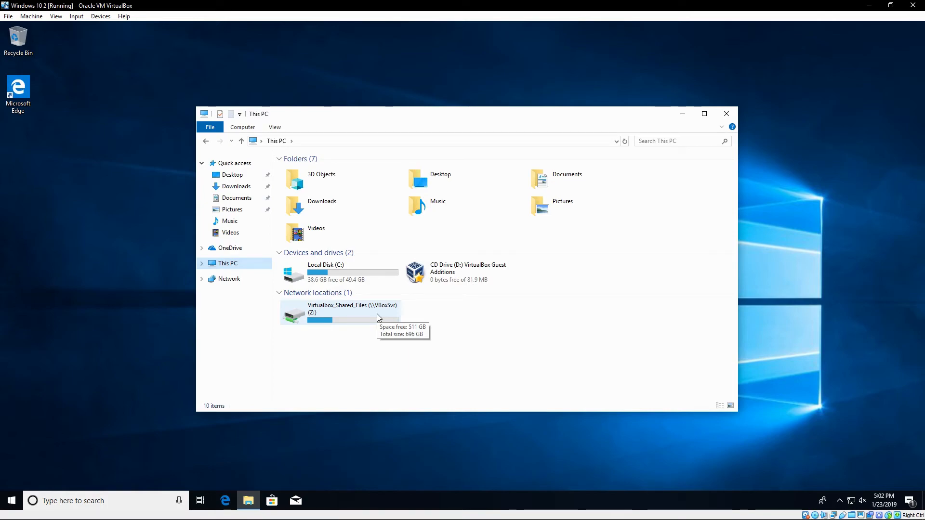
double_click(378, 316)
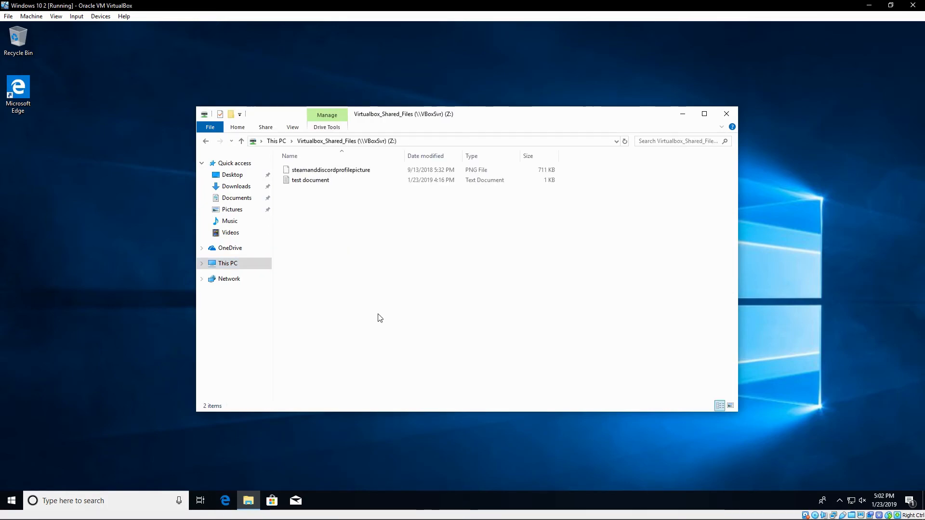
double_click(324, 183)
key("ctrl+a")
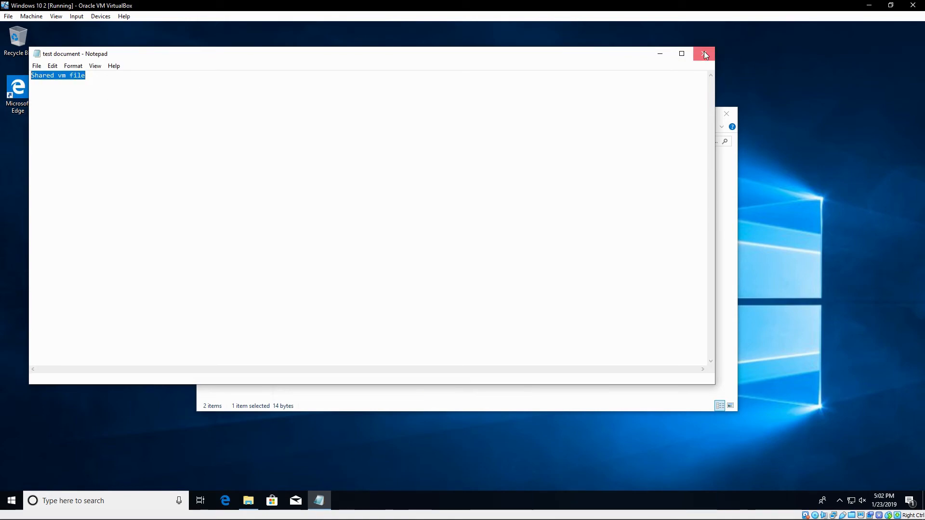
left_click(704, 54)
View the steamanddiscordprofilepicture image from the shared drive, and close both the image viewer and File Explorer.
double_click(351, 171)
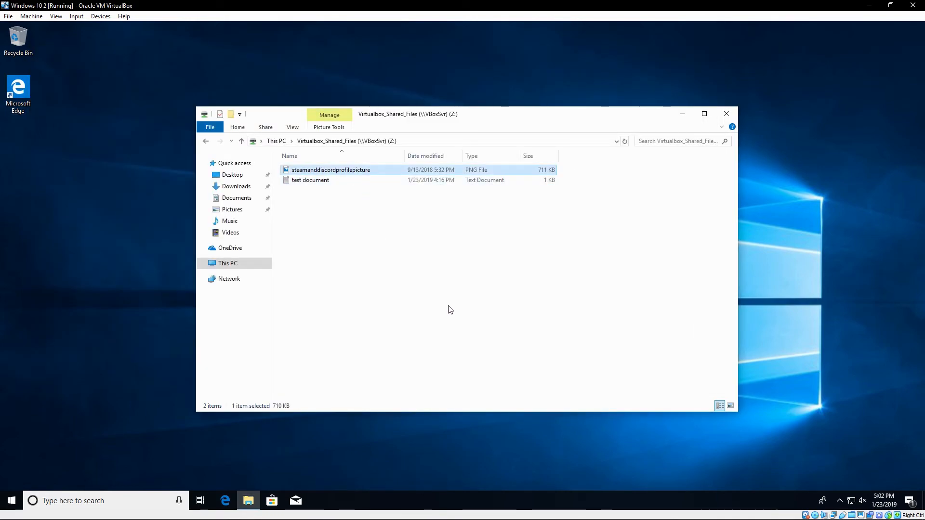
left_click(491, 374)
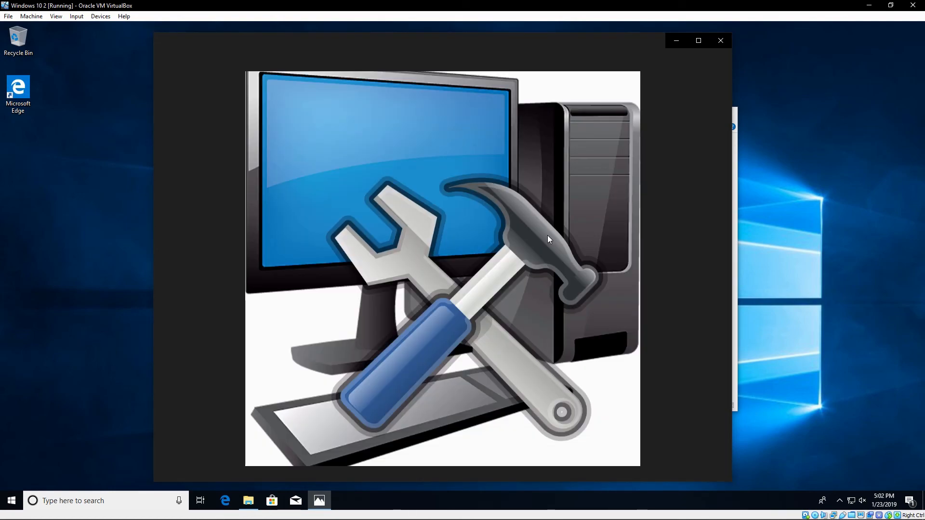
left_click(721, 41)
left_click(727, 114)
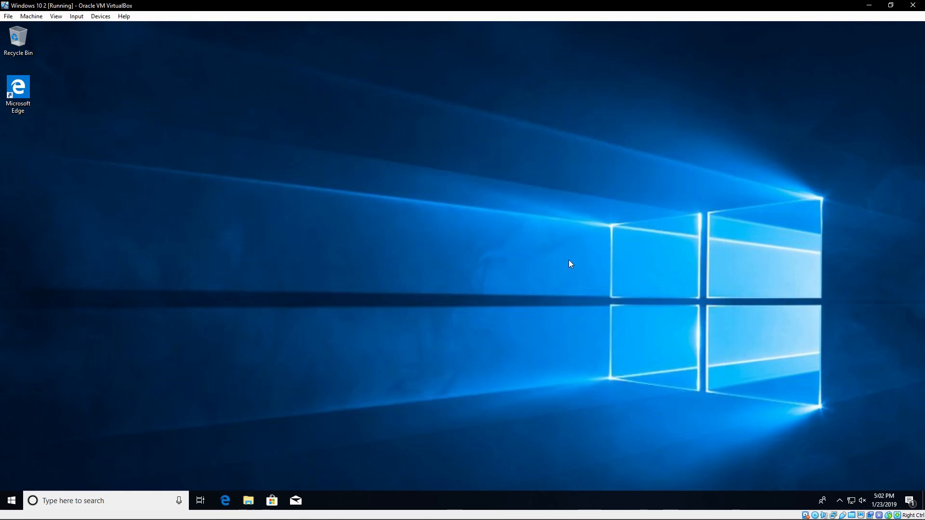